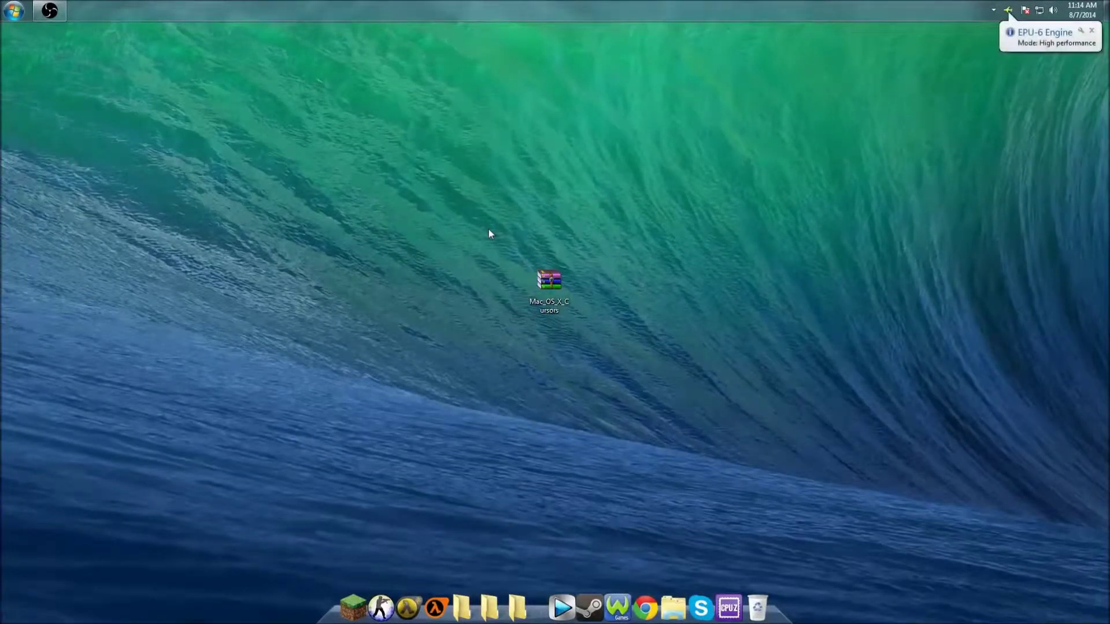
- Select and deselect the Mac_OS_X_Cursors archive on the desktop several times
drag(441, 218, 776, 345)
click(777, 349)
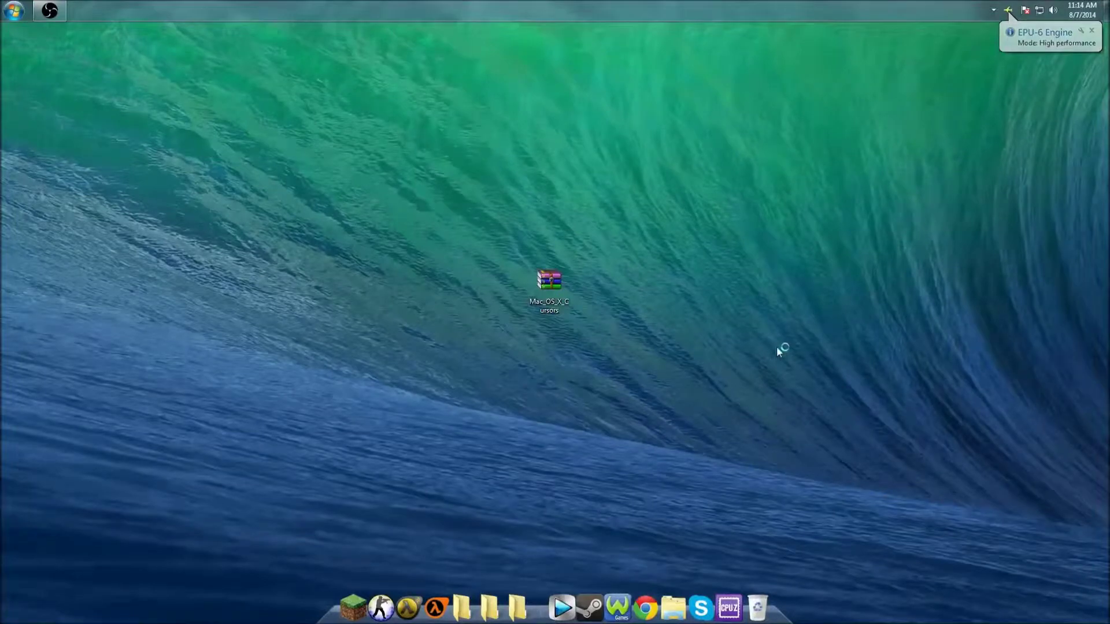
click(563, 277)
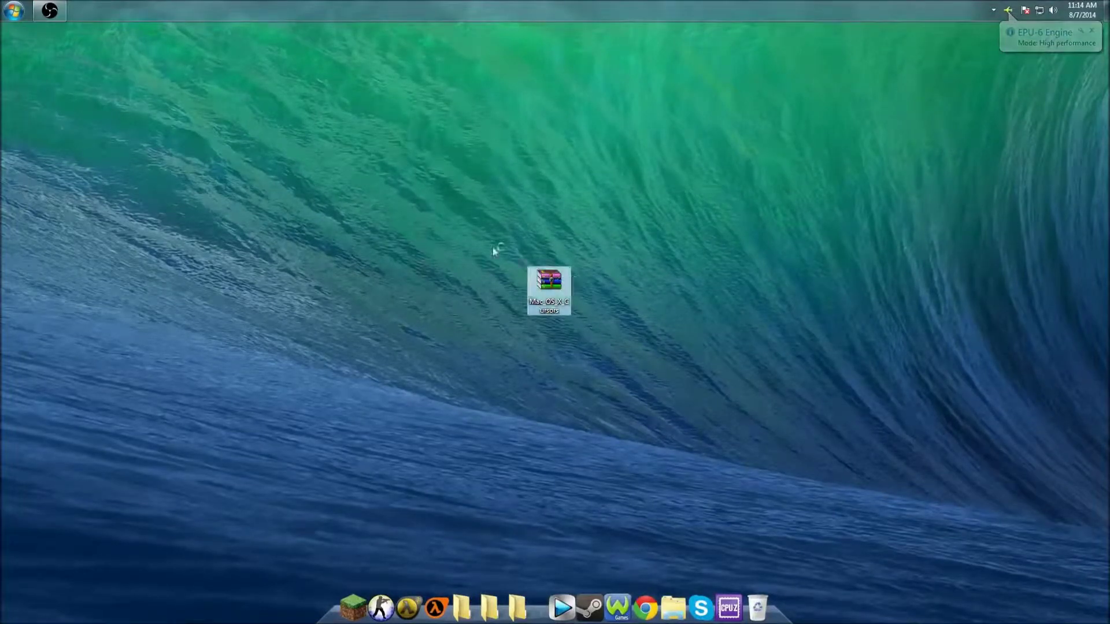
drag(384, 198, 641, 341)
click(620, 325)
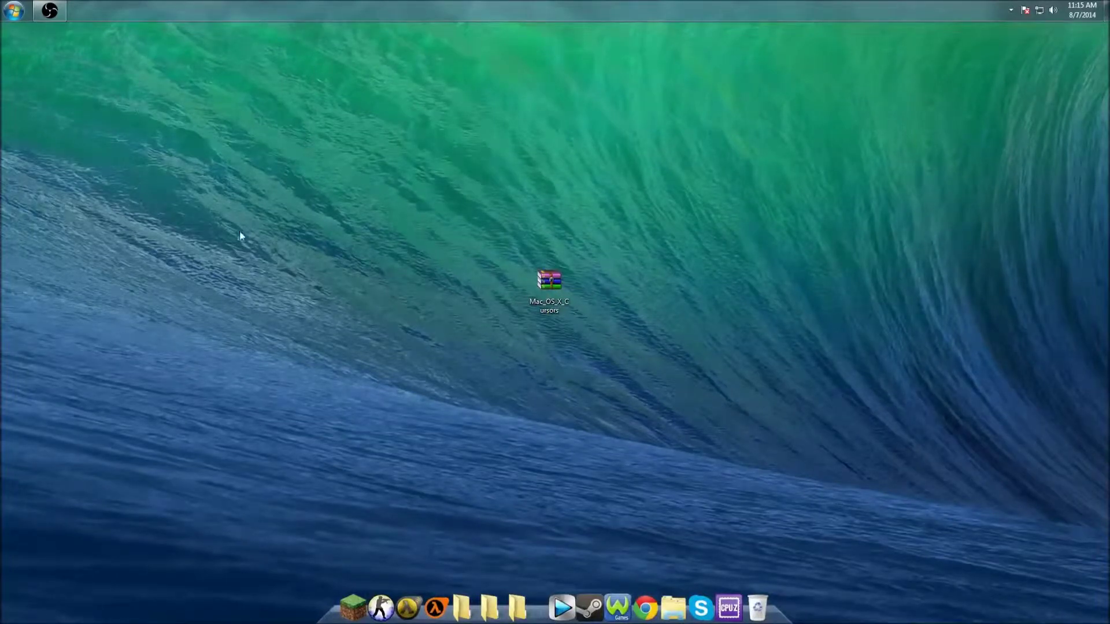
drag(434, 213, 668, 343)
click(418, 212)
drag(419, 215, 674, 371)
click(675, 371)
drag(471, 203, 663, 364)
click(583, 307)
drag(465, 258, 738, 389)
click(738, 389)
- Open the Mac_OS_X_Cursors archive, dismiss the evaluation notice, browse its cursor folder, then close it
double_click(552, 286)
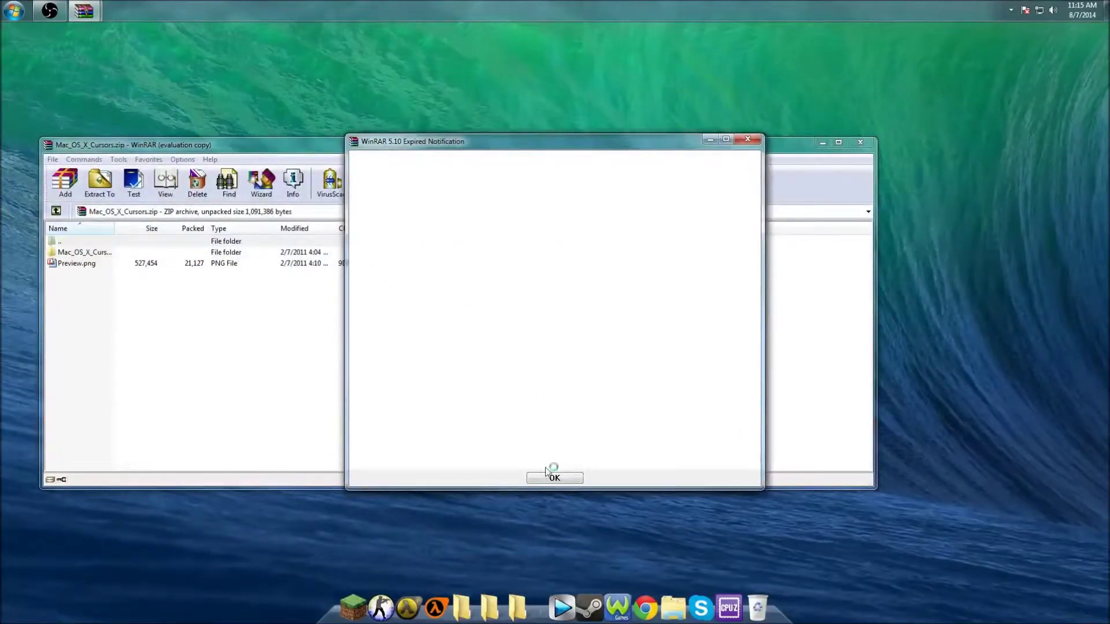
click(748, 141)
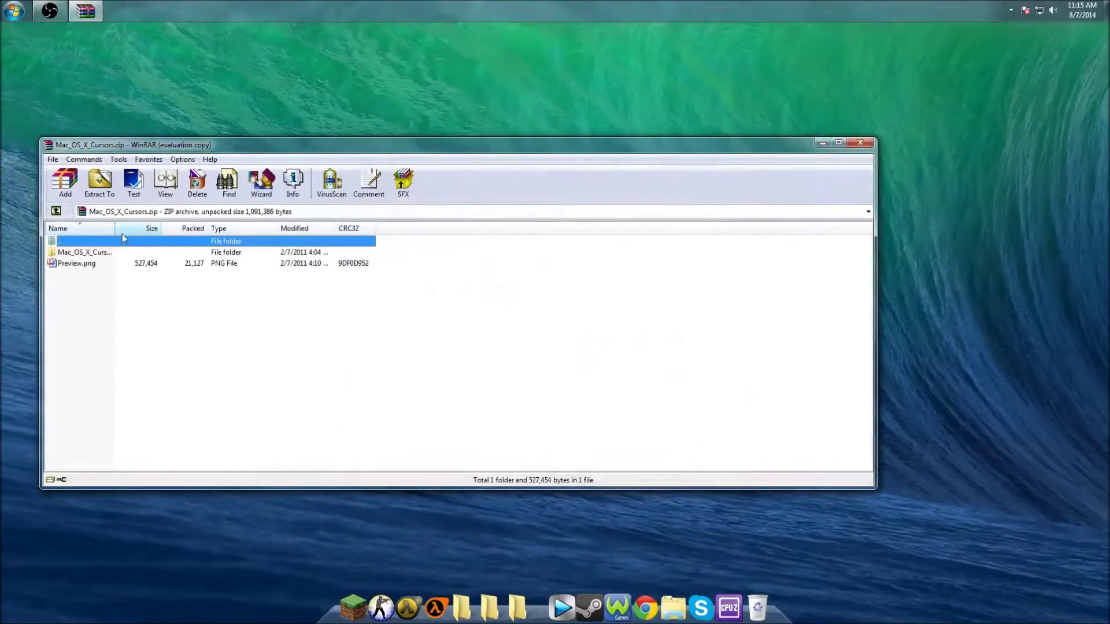
double_click(116, 254)
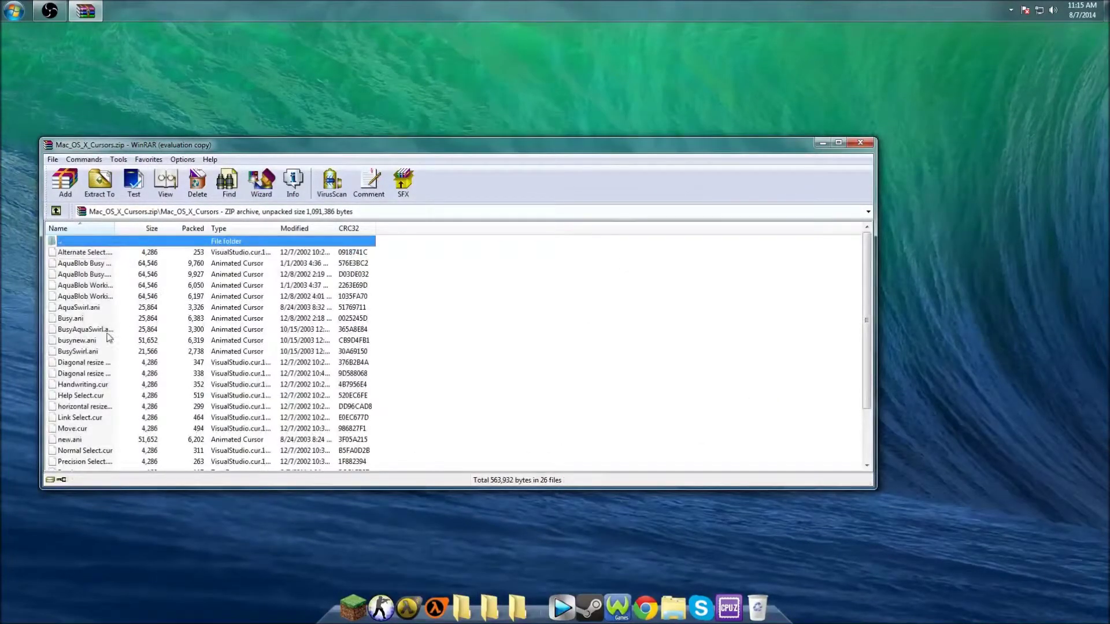
scroll(99, 359, down, 2)
scroll(100, 359, up, 2)
scroll(101, 356, down, 2)
scroll(103, 352, up, 2)
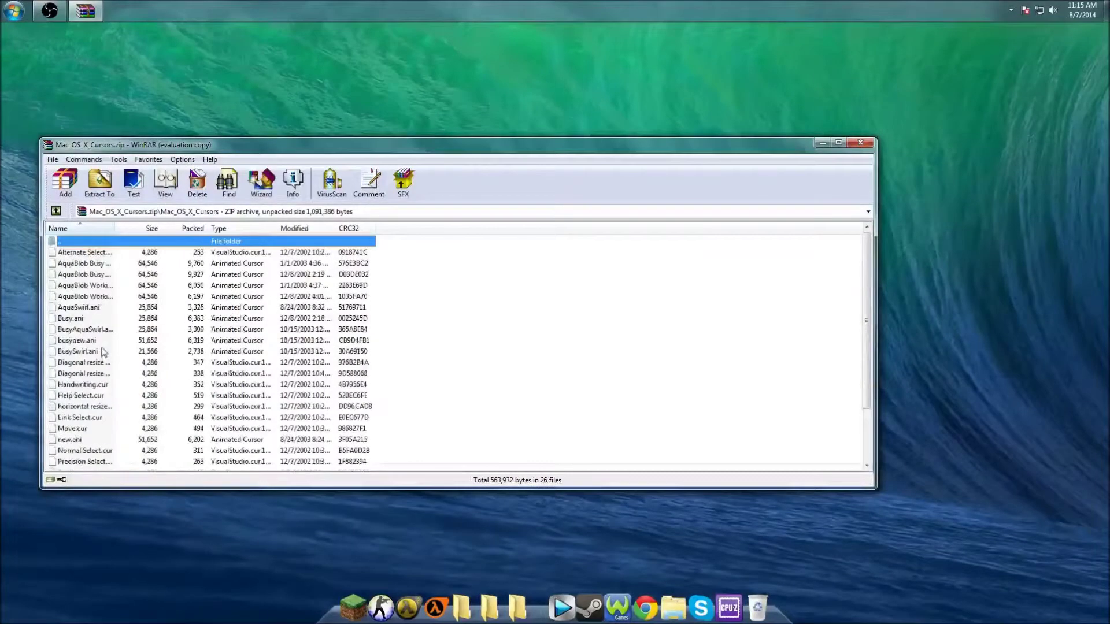
click(860, 142)
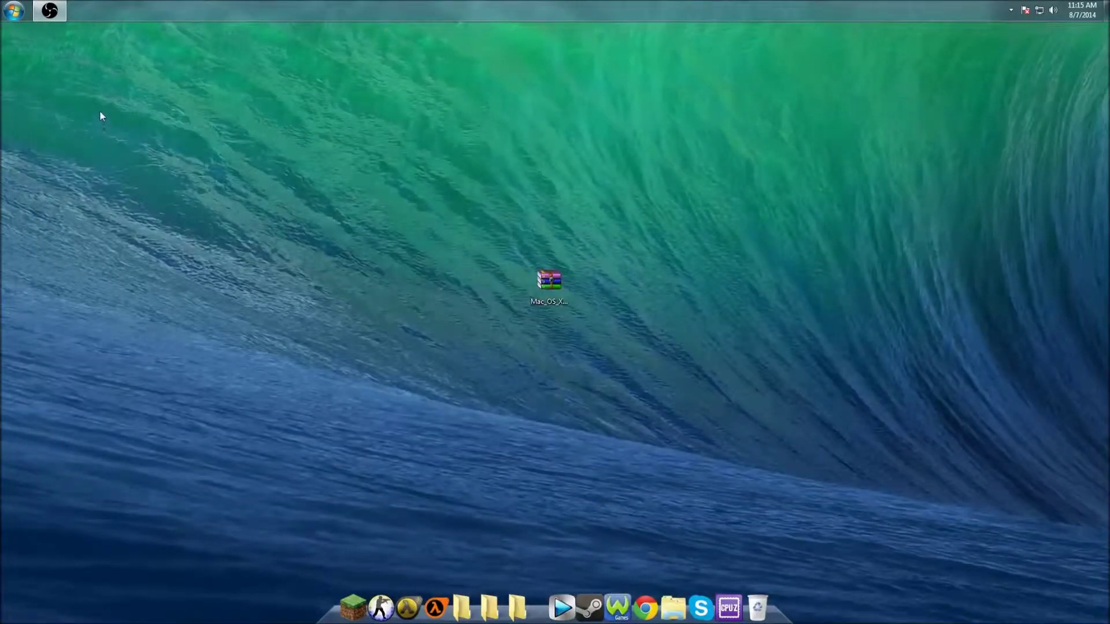
- Extract the Mac_OS_X_Cursors archive onto the desktop and place the folder beside it
click(555, 283)
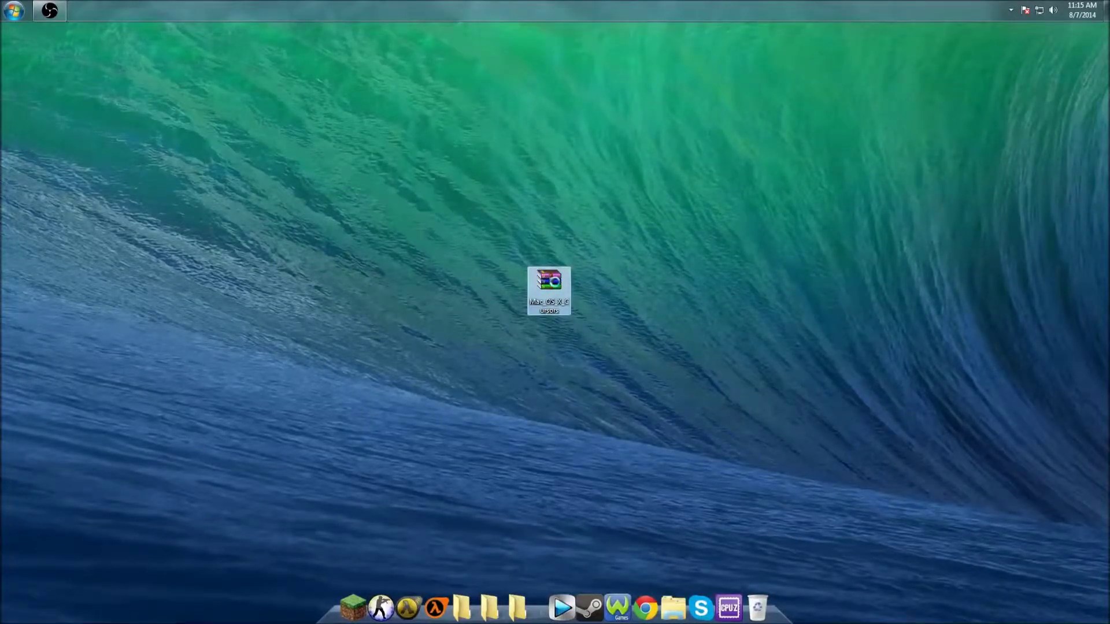
right_click(556, 284)
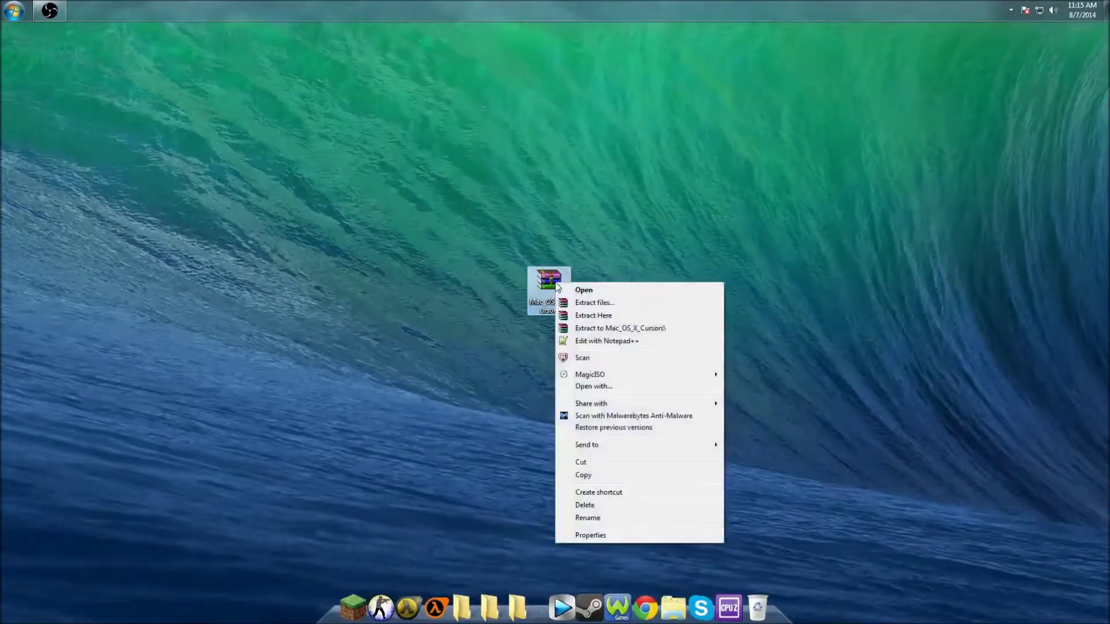
click(617, 319)
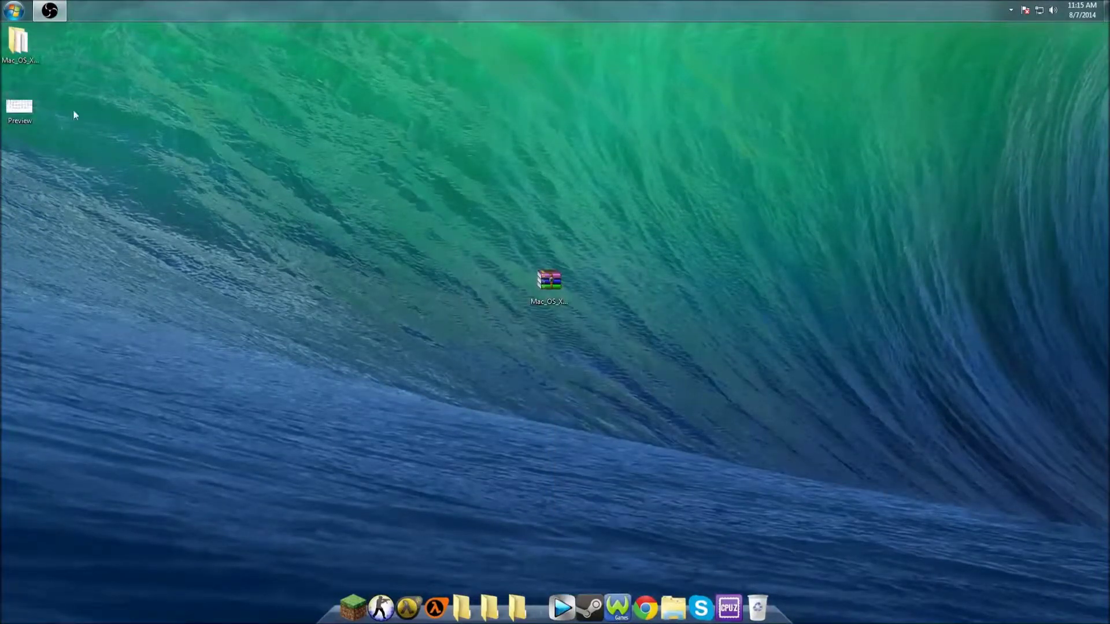
drag(18, 42, 505, 287)
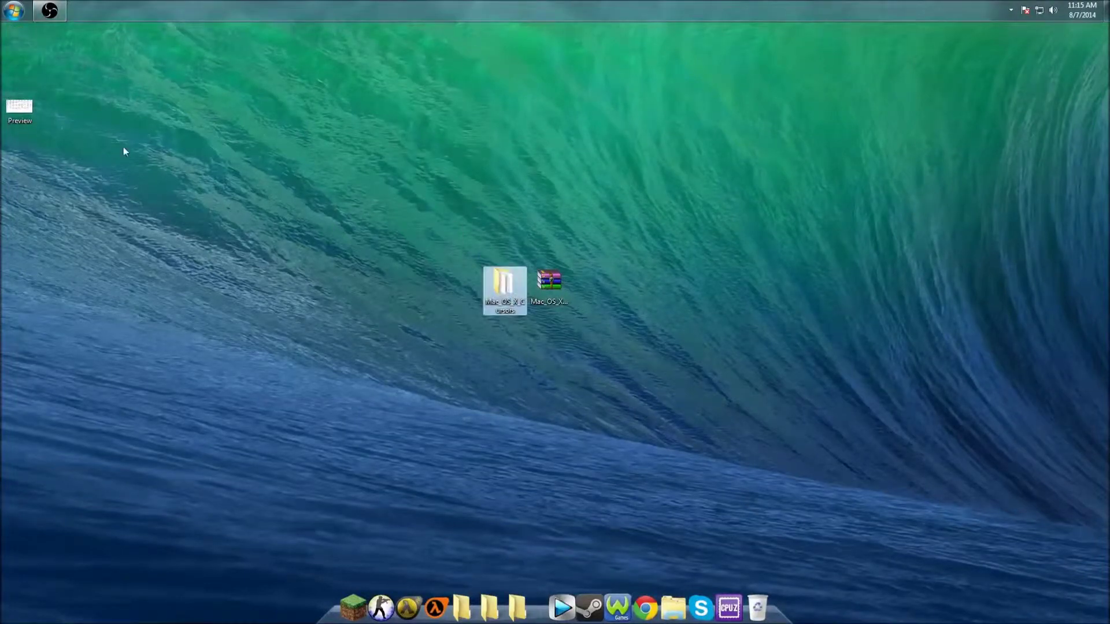
- Close the Preview image viewer and send the Preview image to the Recycle Bin
drag(20, 107, 602, 236)
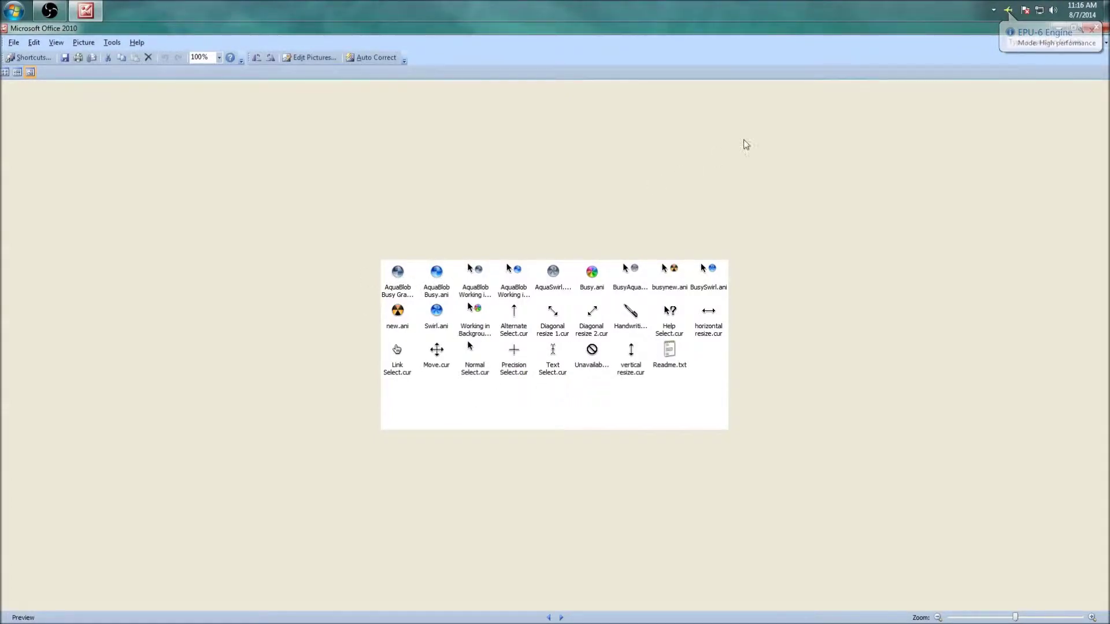
click(1105, 29)
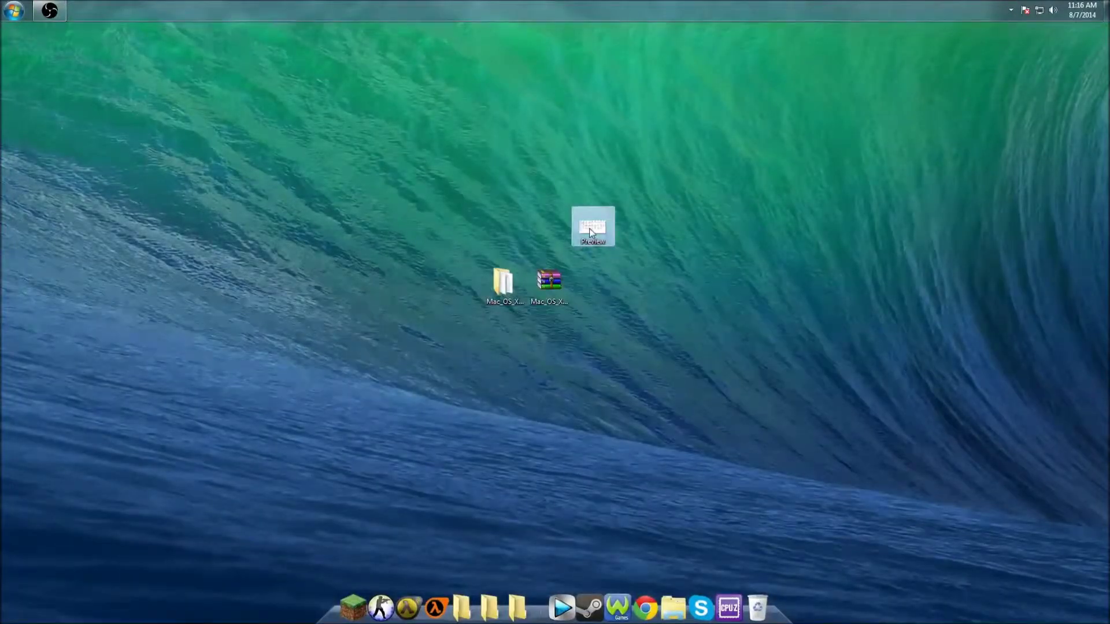
key(Delete)
click(601, 354)
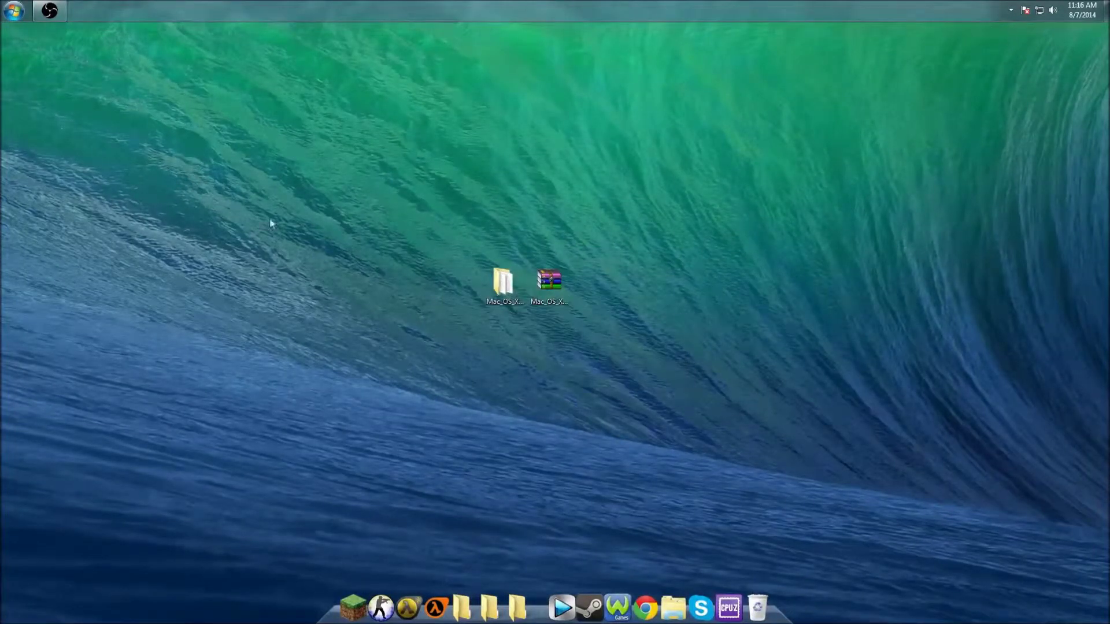
- Search the Start menu for 'mouse' and open Mouse under Control Panel
click(14, 10)
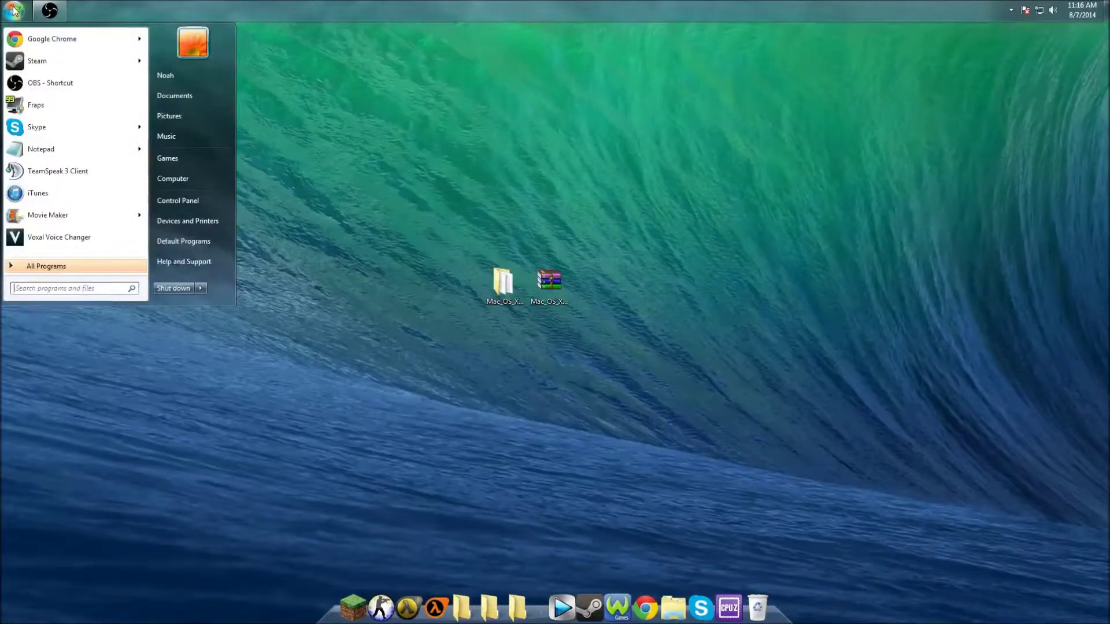
text(mo)
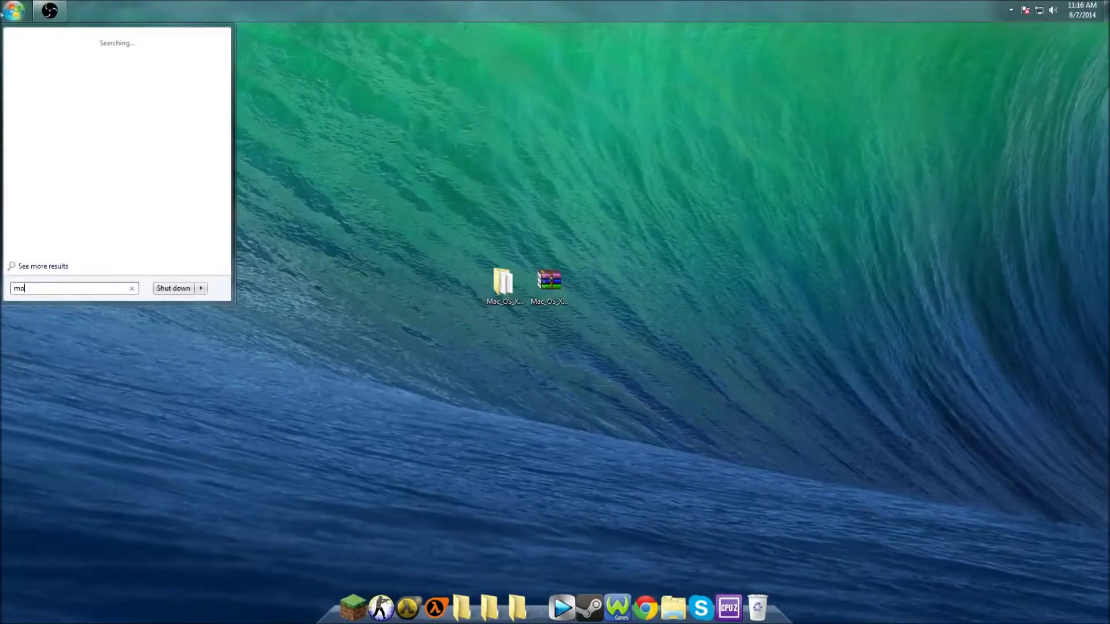
click(305, 248)
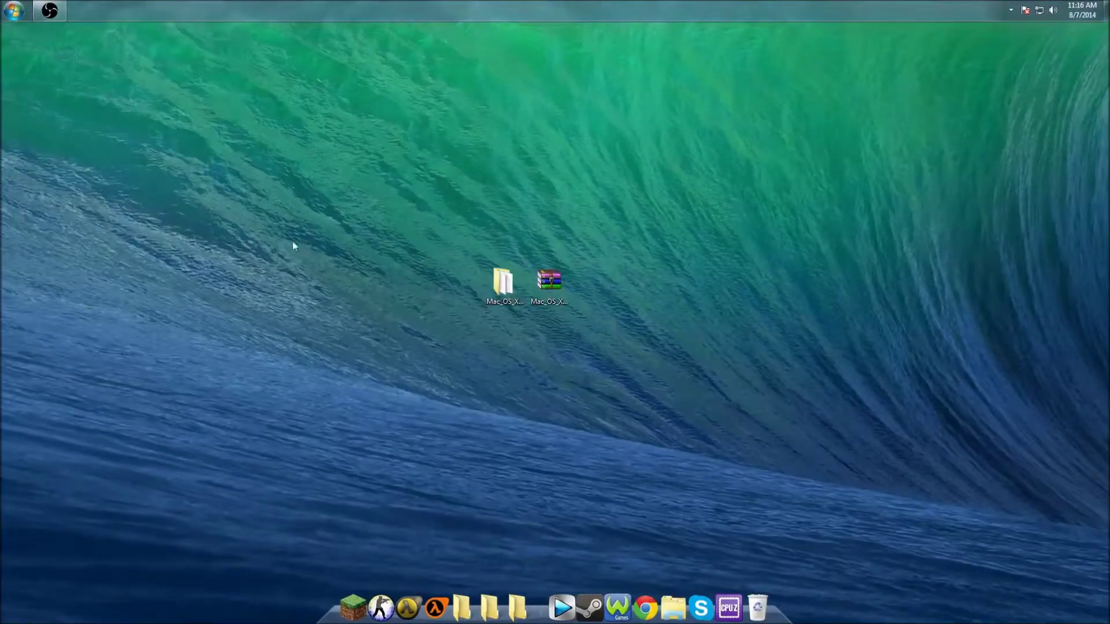
click(10, 8)
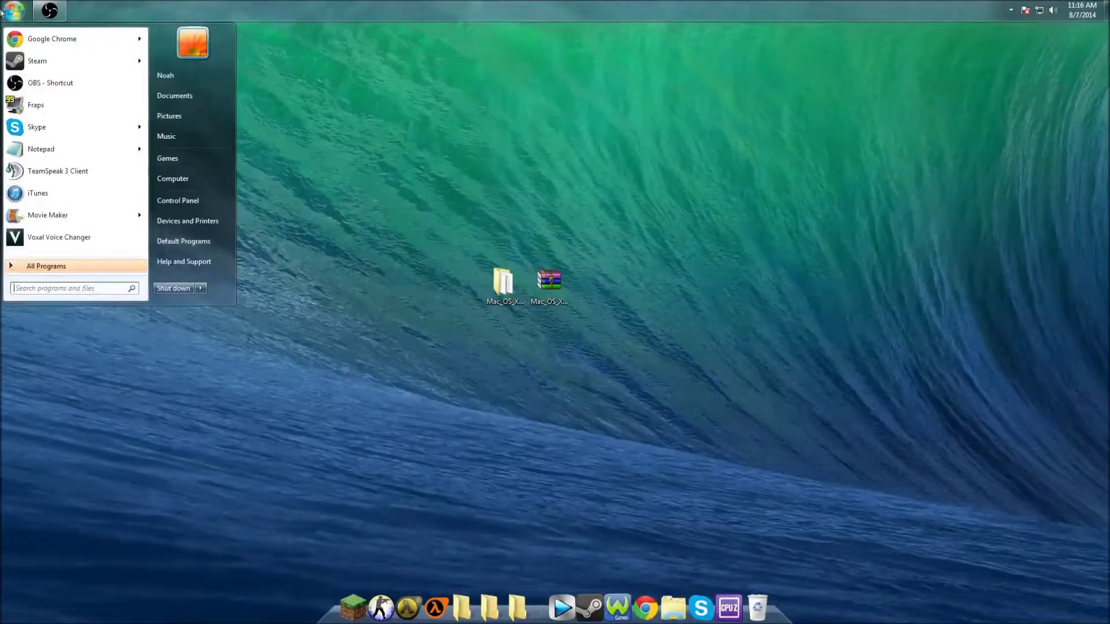
text(mouse)
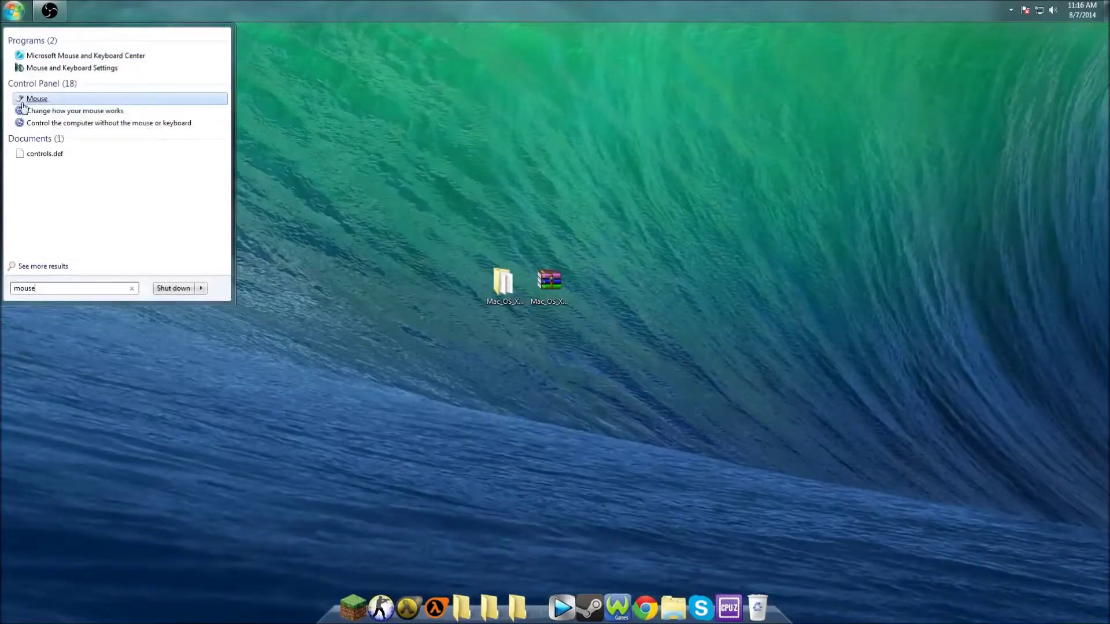
click(30, 101)
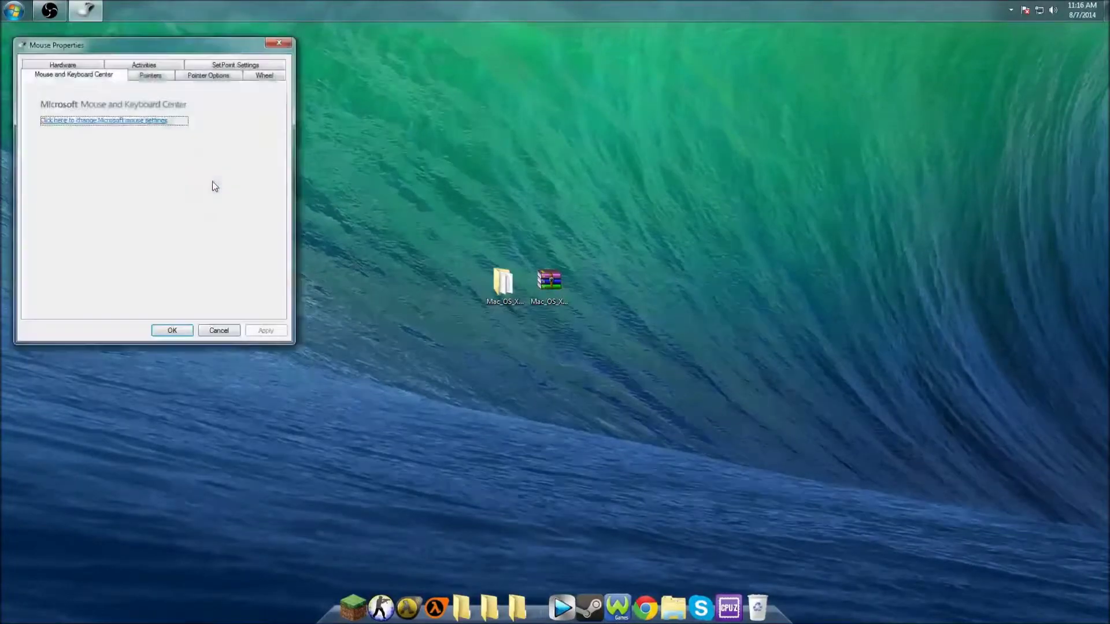
- On the Pointers tab, leave the pointer scheme set to (None)
drag(89, 52, 185, 95)
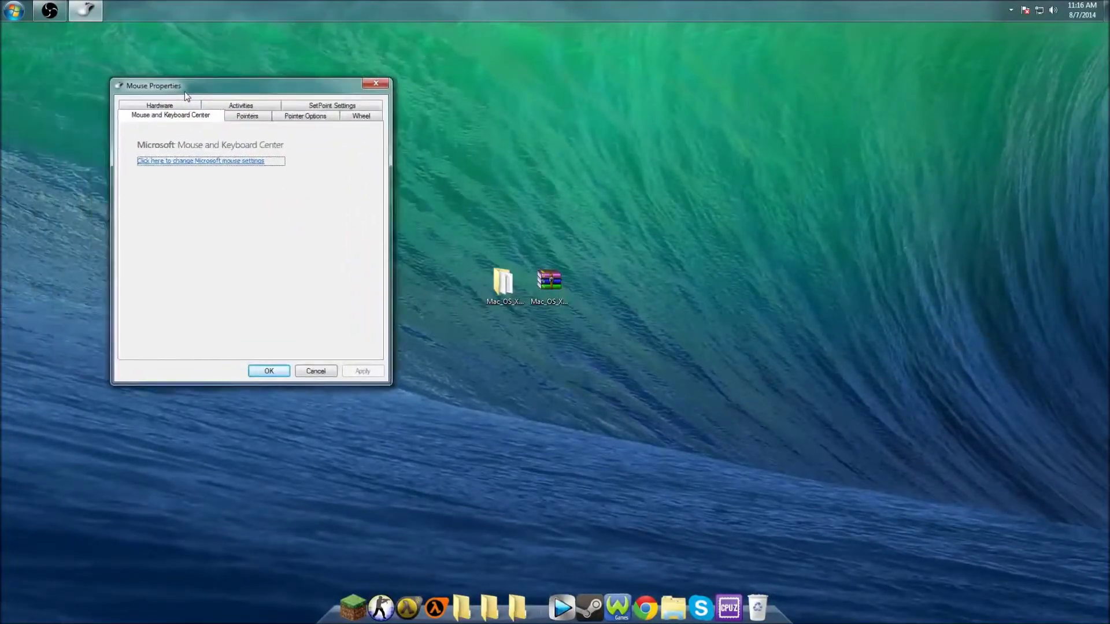
click(253, 119)
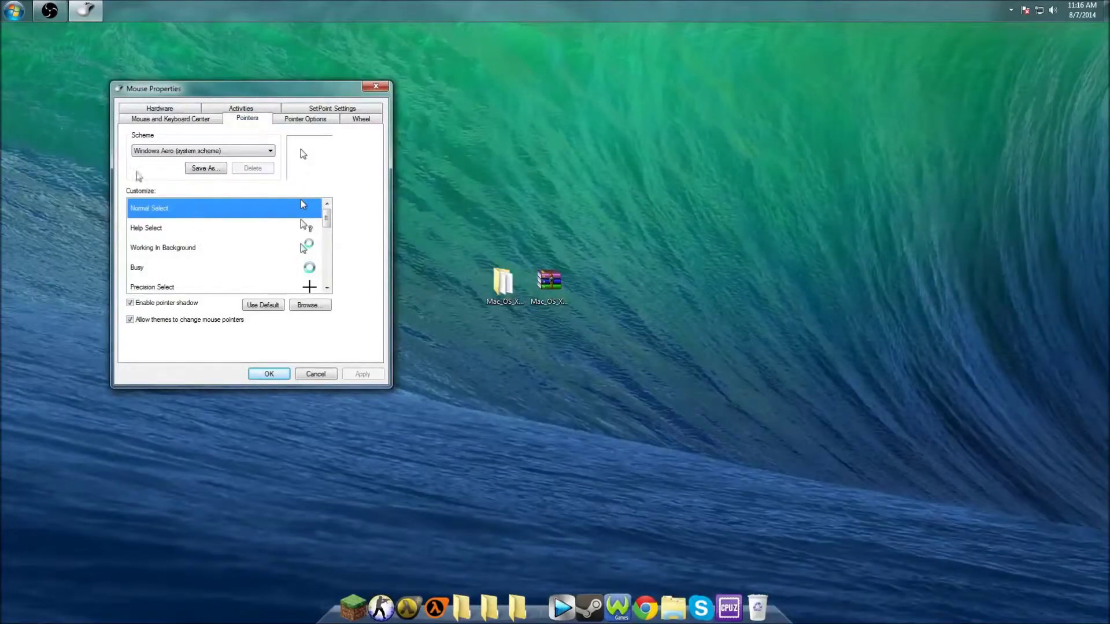
key(Down)
key(Down)
key(Down)
key(Up)
key(Up)
key(Up)
key(Up)
key(Up)
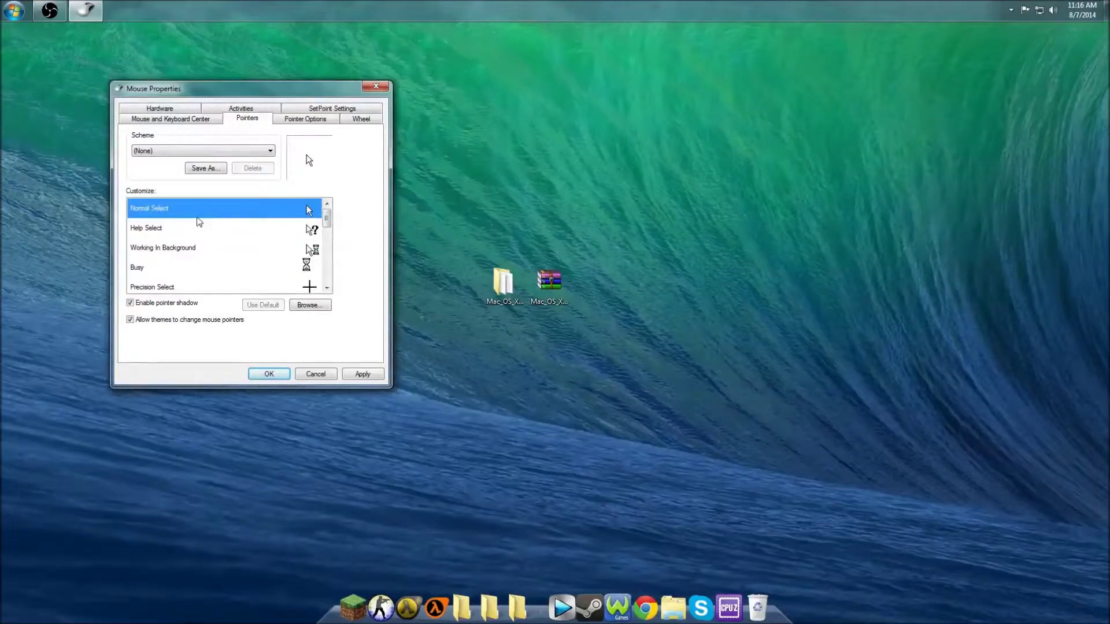
click(151, 154)
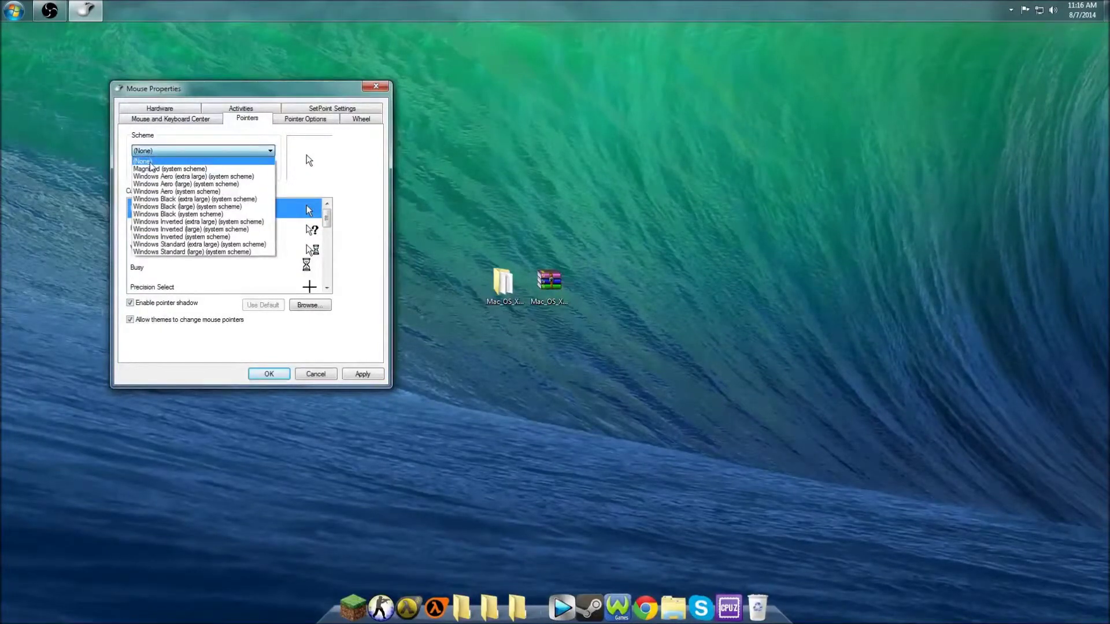
click(144, 161)
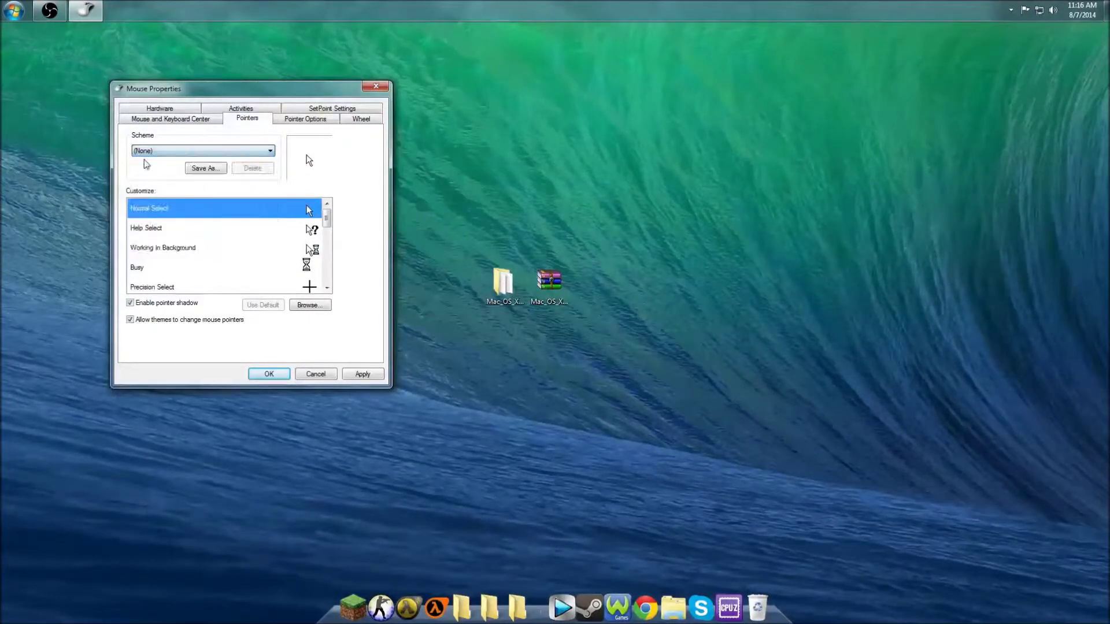
- Open the Browse dialog for the Normal Select pointer
click(12, 191)
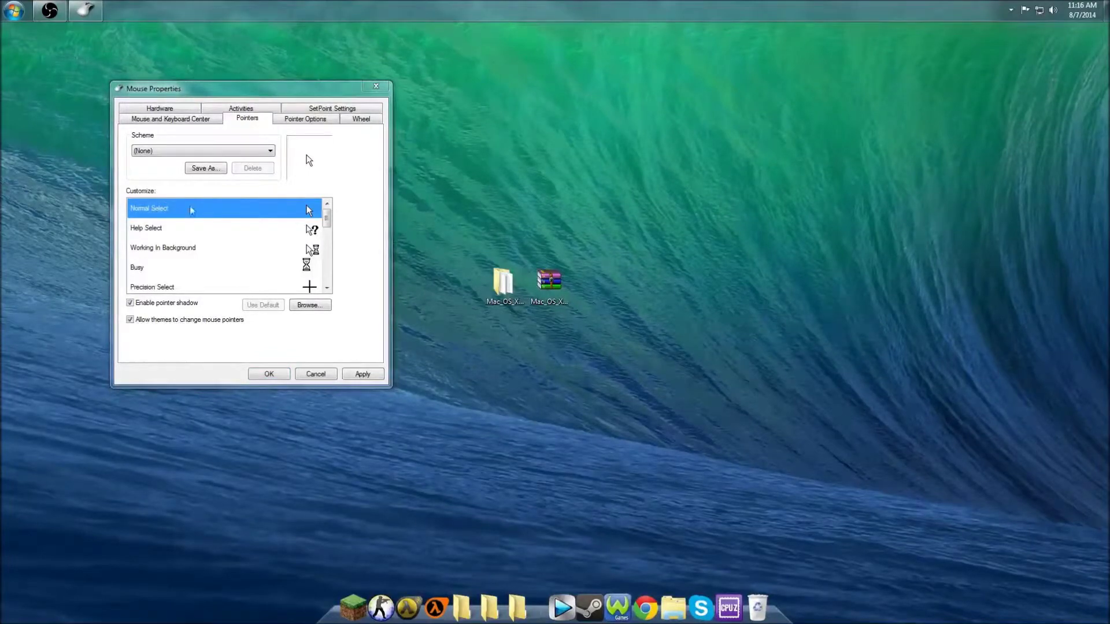
click(359, 211)
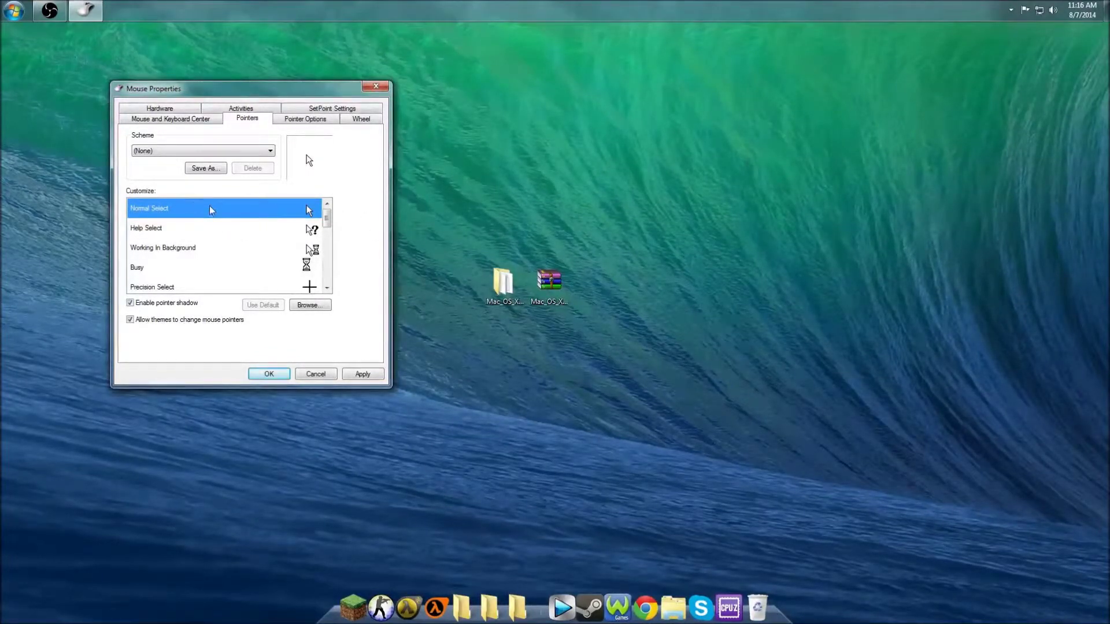
double_click(191, 209)
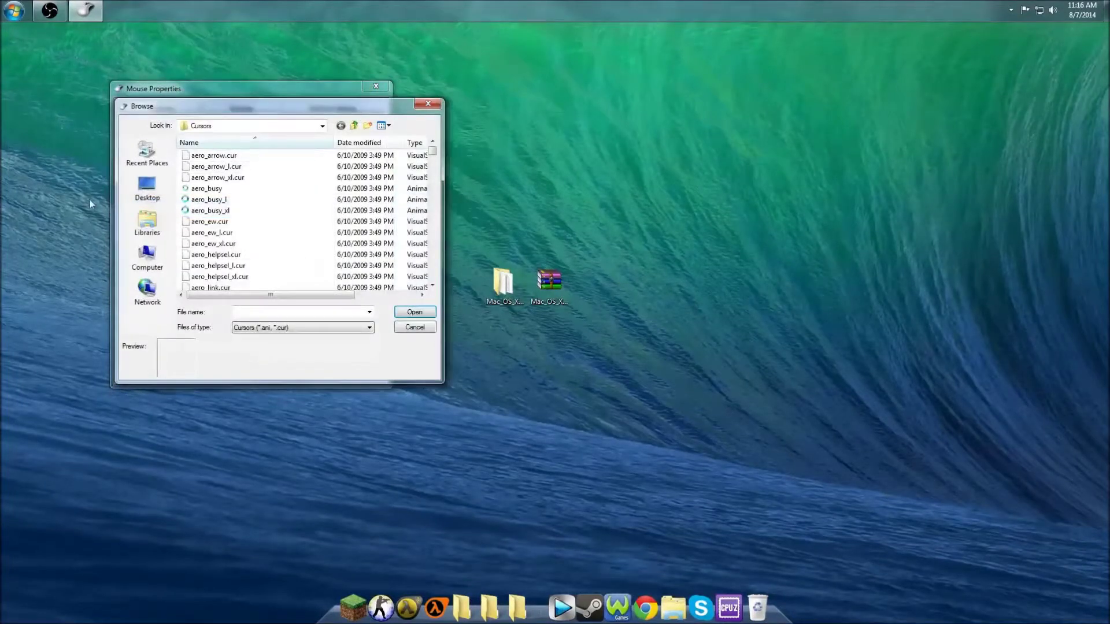
- Set Normal Select to Normal Select.cur from Desktop\Mac_OS_X_Cursors
drag(176, 106, 343, 102)
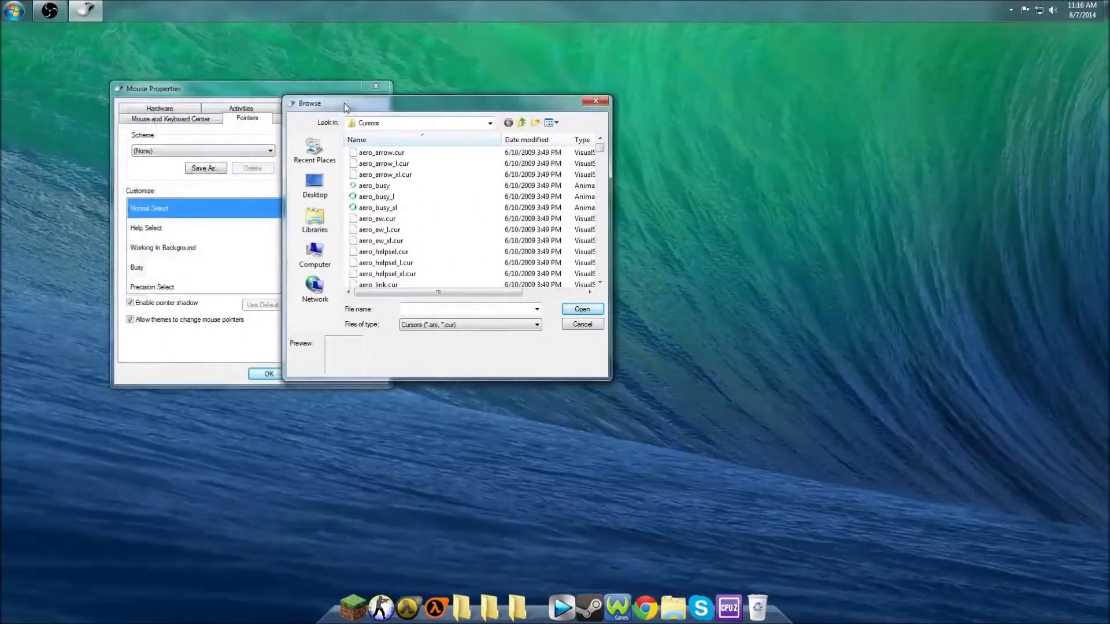
click(305, 194)
drag(600, 165, 607, 220)
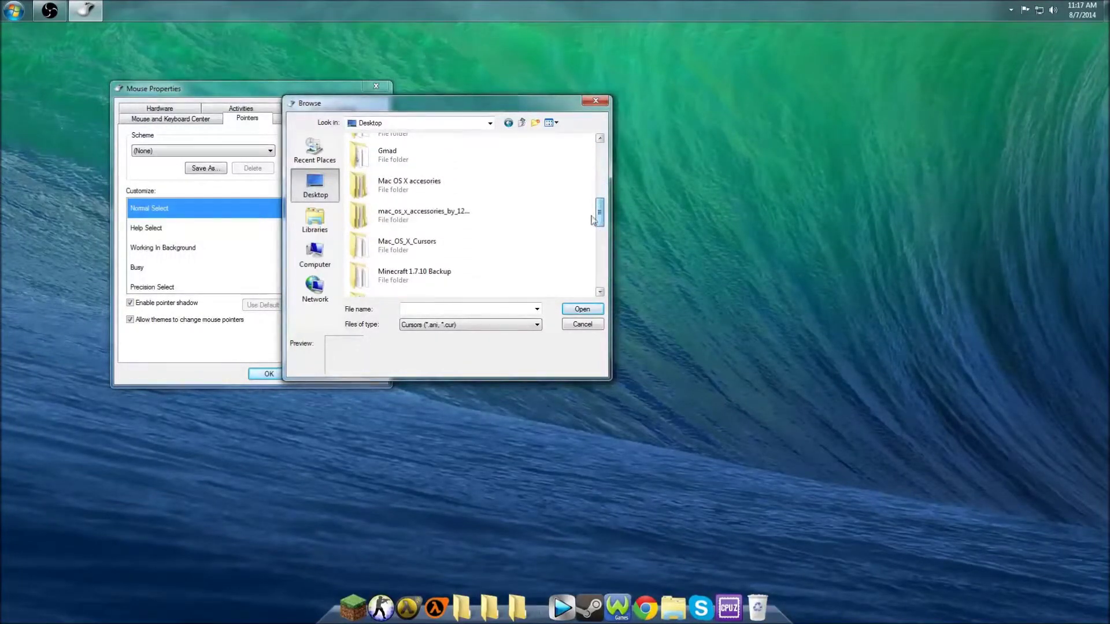
double_click(416, 246)
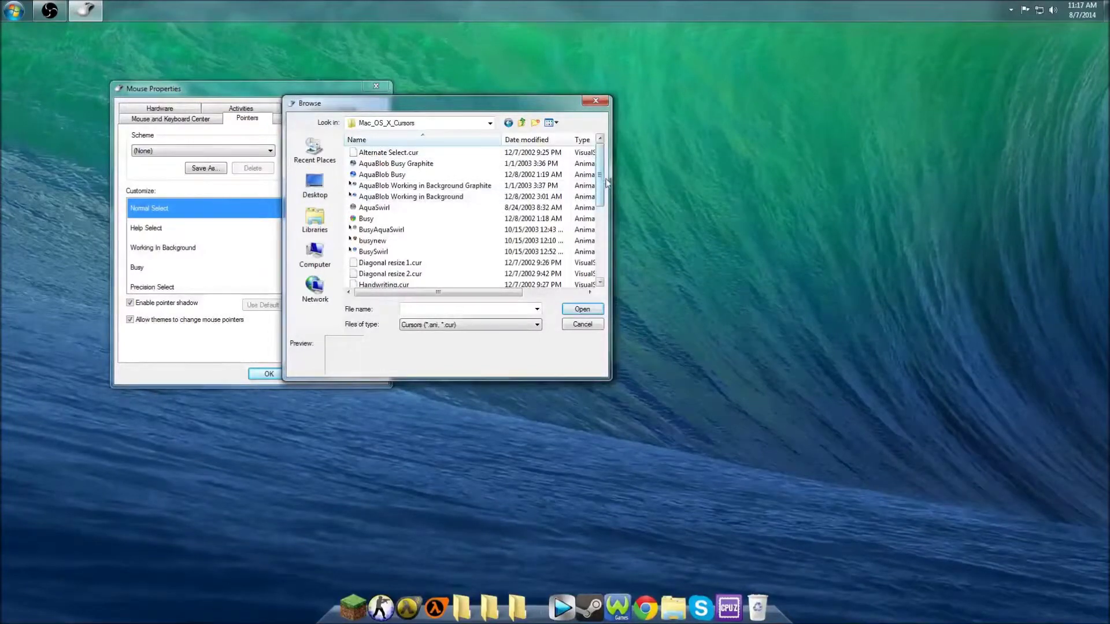
drag(605, 187, 602, 243)
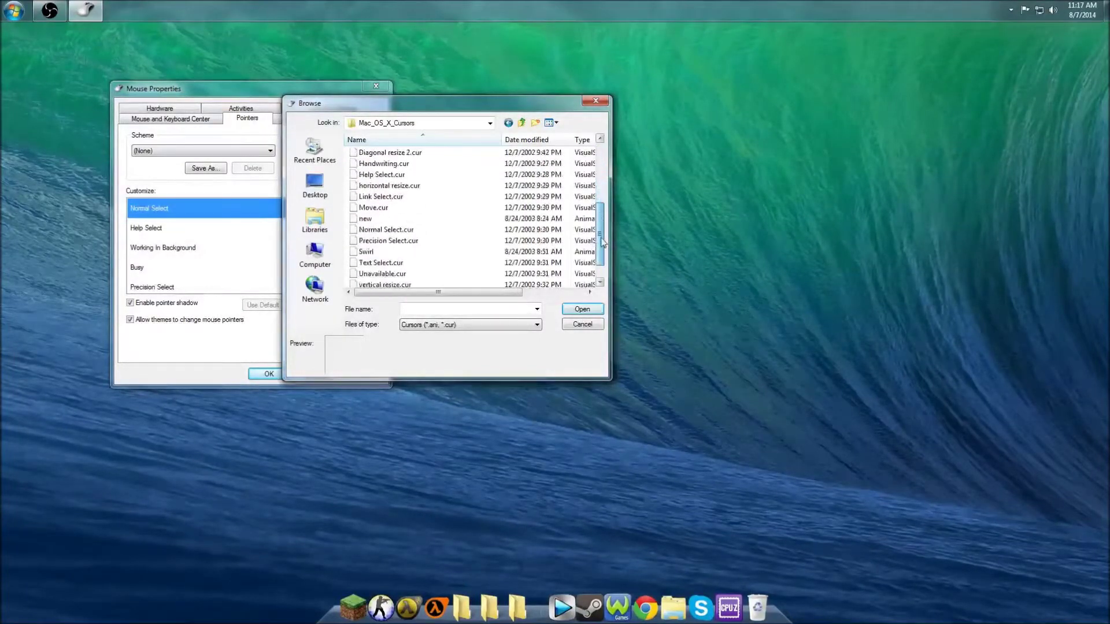
click(398, 231)
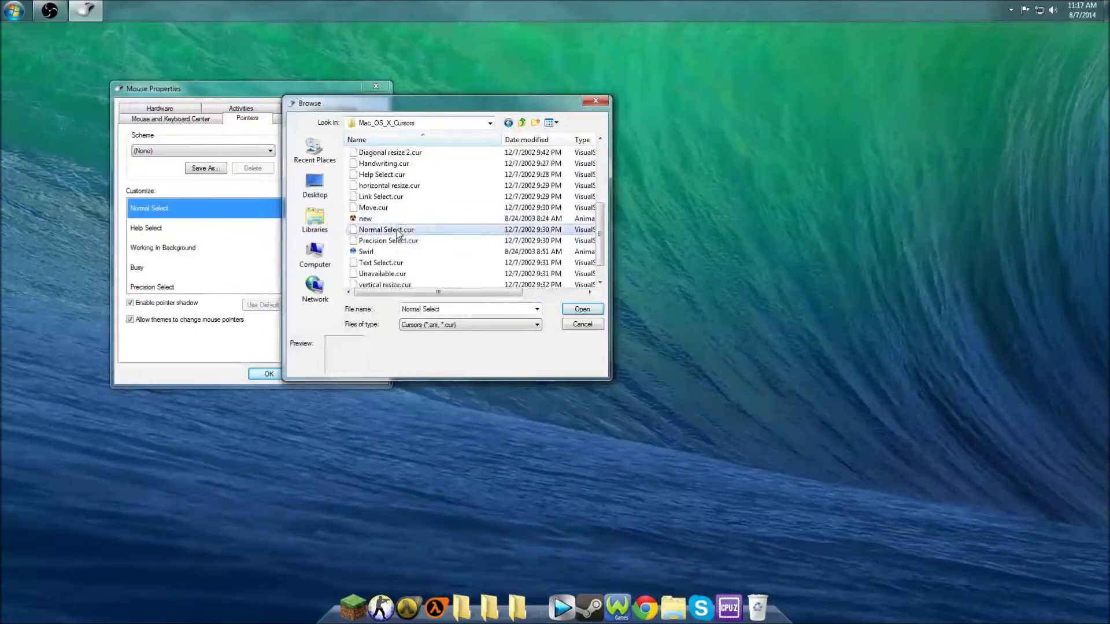
click(582, 310)
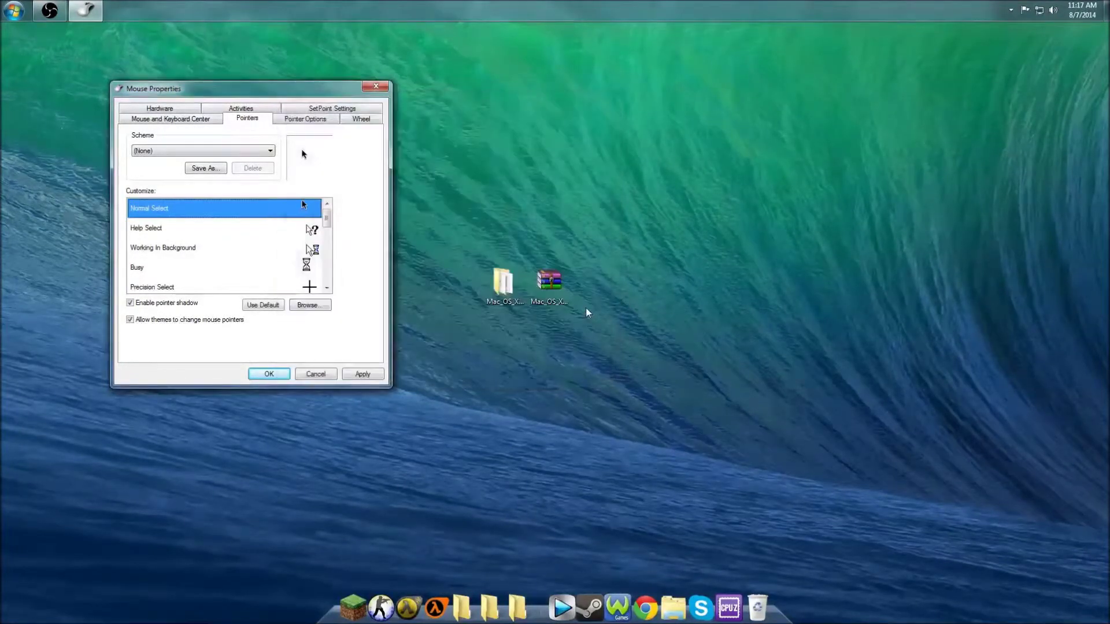
- Set Help Select to the Mac Help Select.cur file
double_click(227, 234)
click(226, 234)
scroll(227, 234, down, 4)
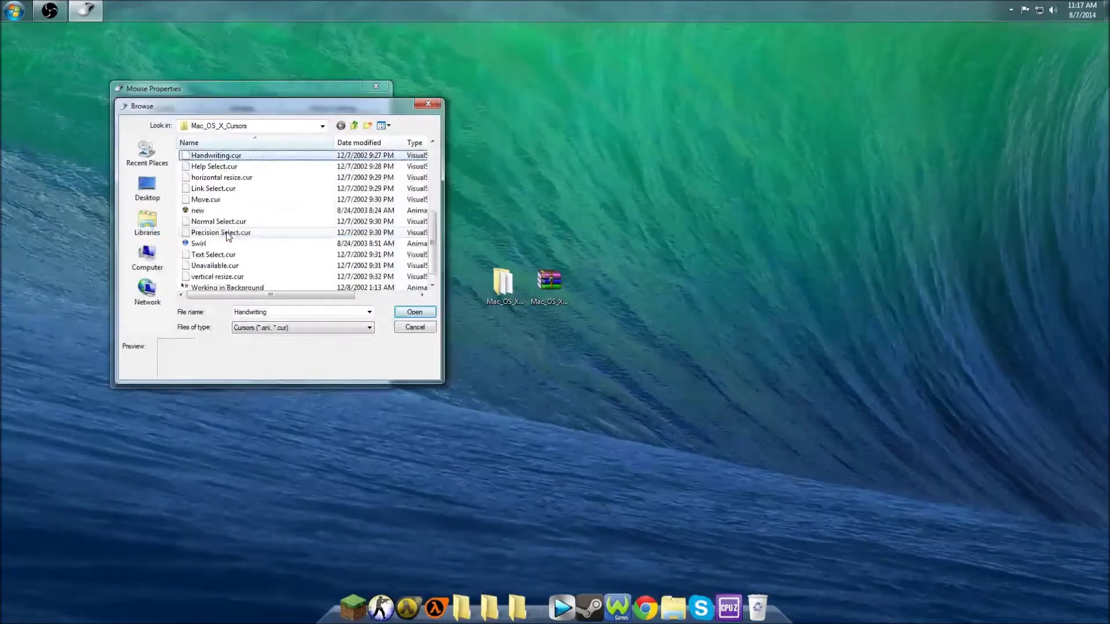
click(228, 167)
click(414, 311)
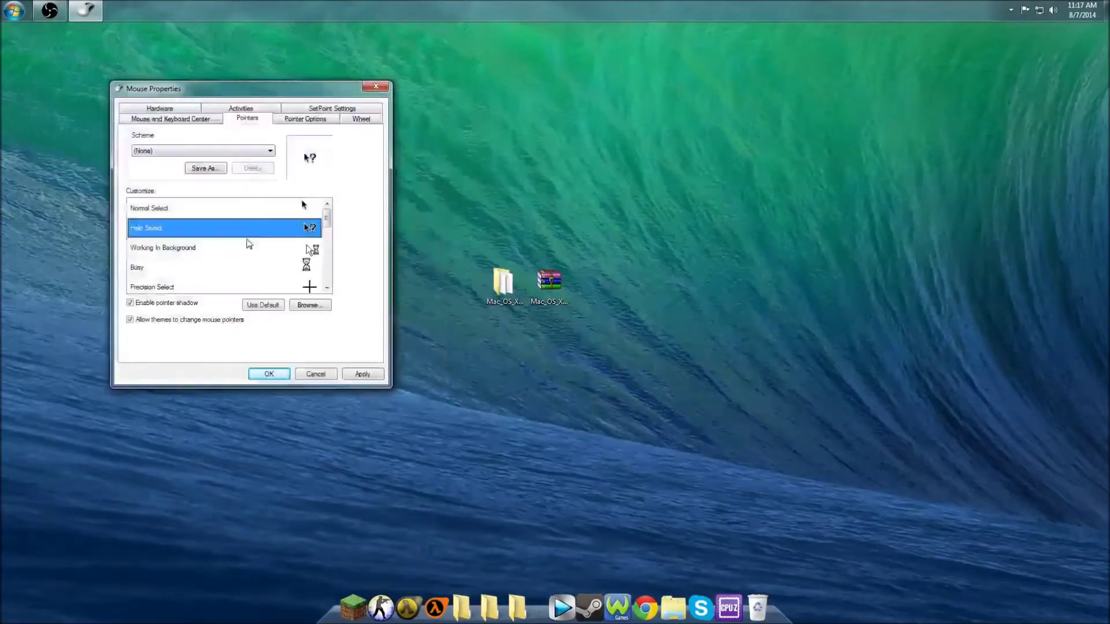
- Set Working In Background to the Mac spinner cursor file
double_click(206, 251)
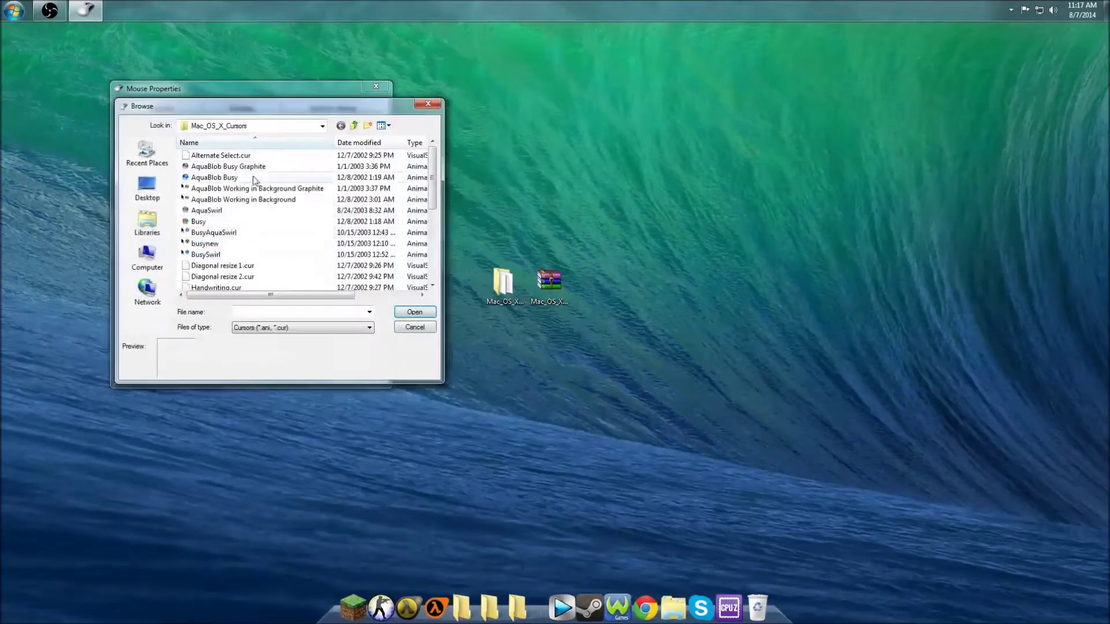
click(244, 200)
key(End)
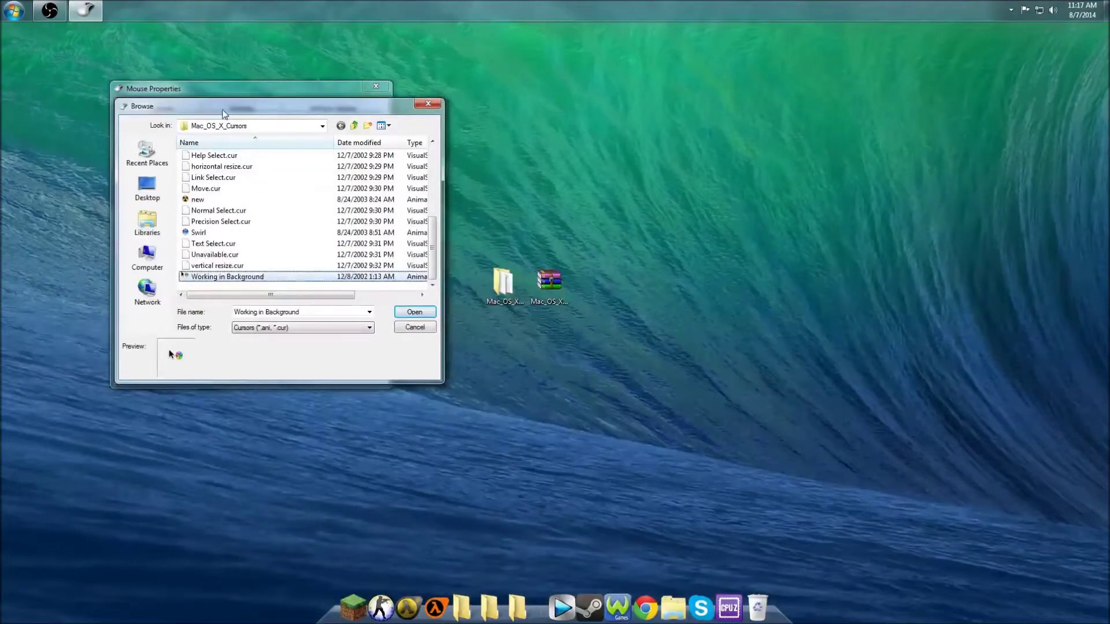
drag(220, 111, 471, 116)
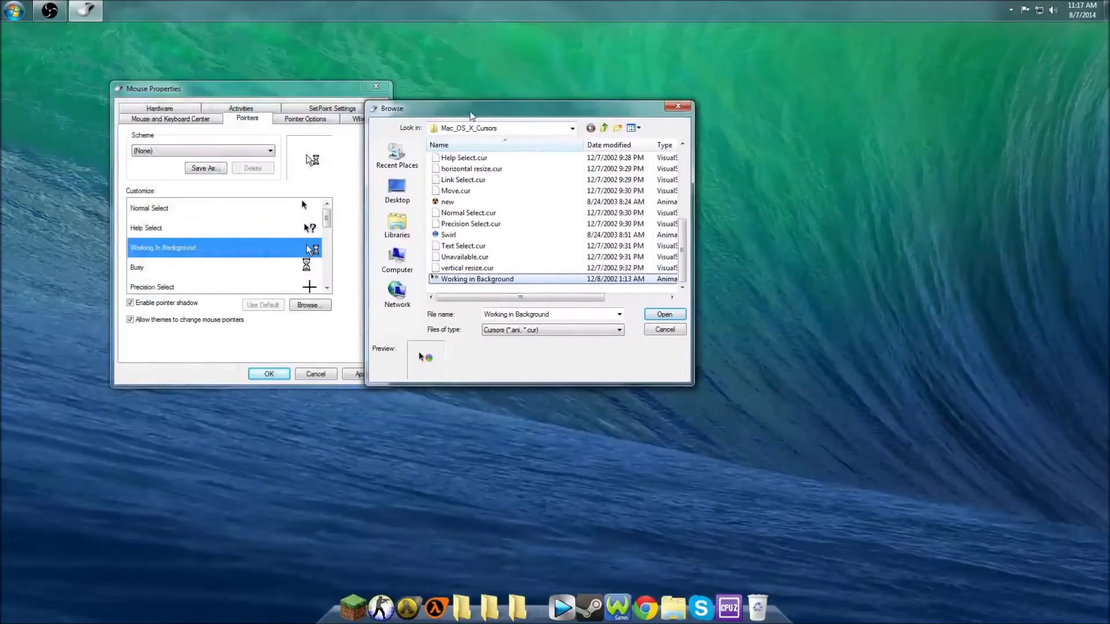
click(665, 314)
- Assign the Mac Busy file to Busy and Precision Select.cur to Precision Select
double_click(253, 267)
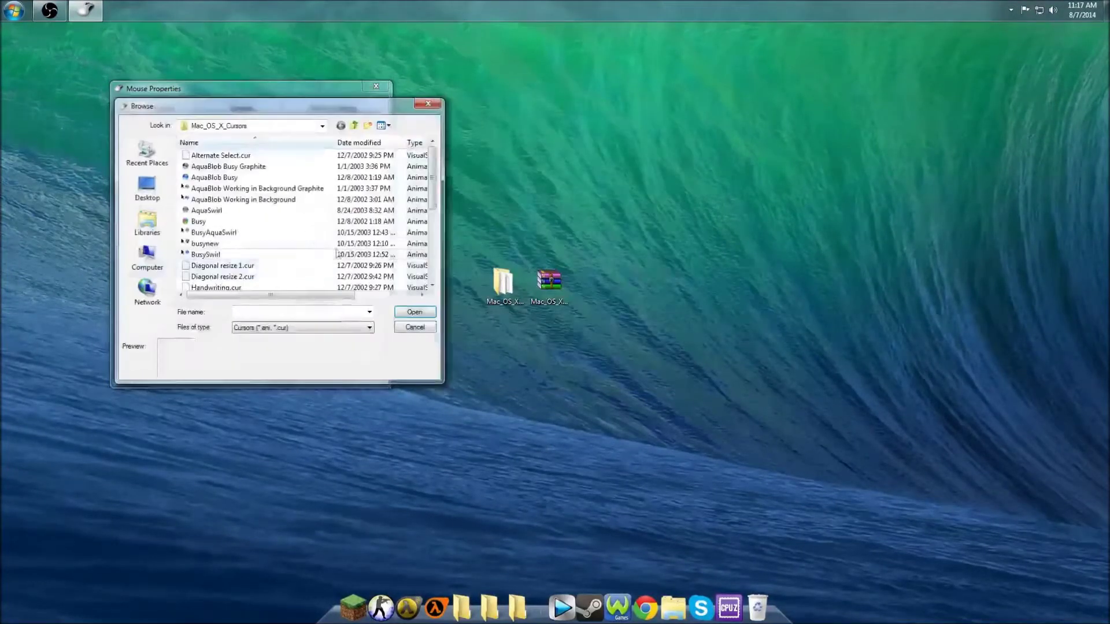
double_click(230, 222)
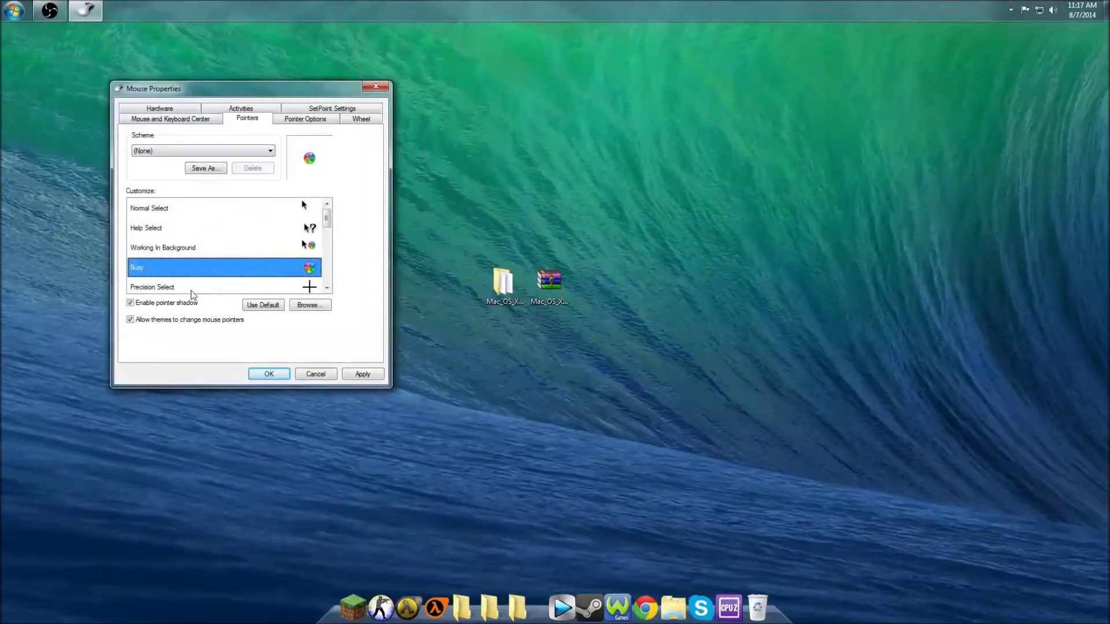
double_click(190, 291)
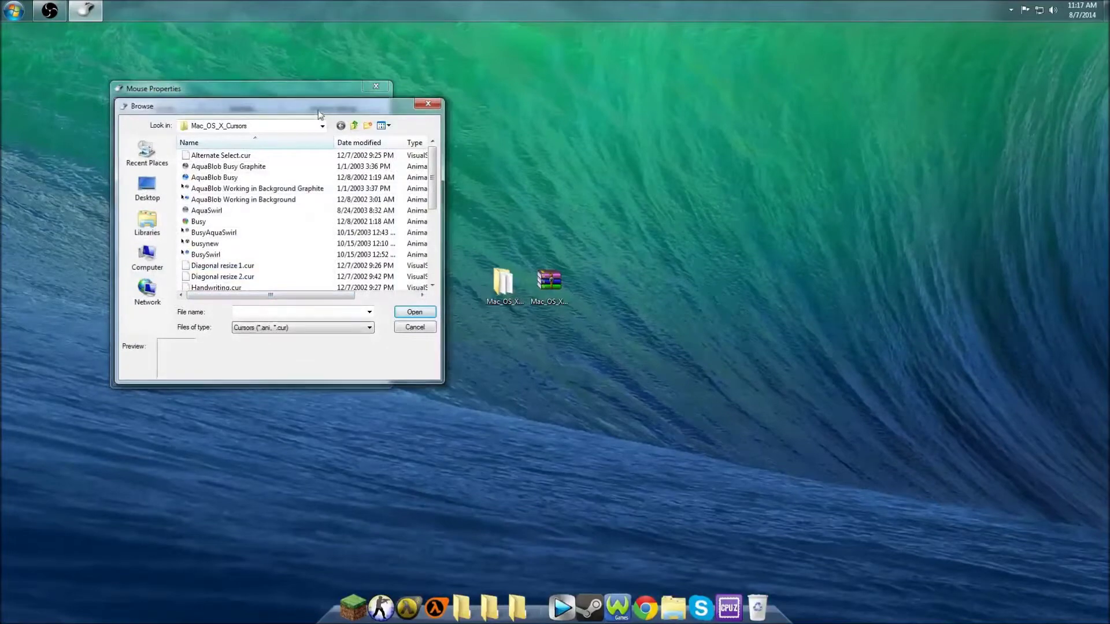
drag(318, 107, 617, 107)
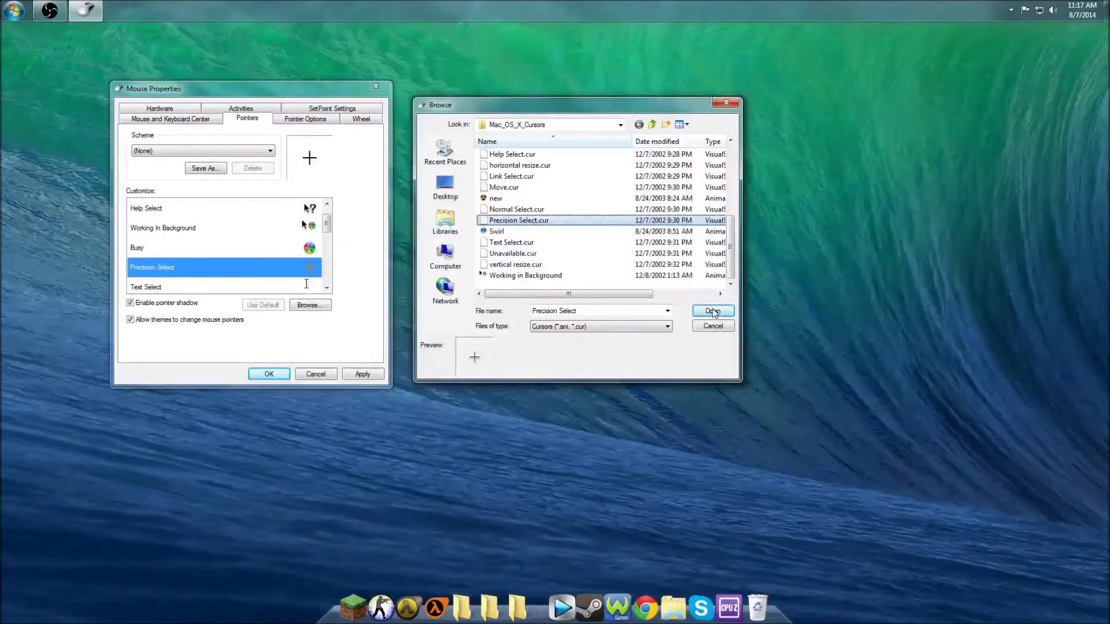
click(714, 313)
- Set Text Select to the Mac Text Select.cur file
double_click(295, 287)
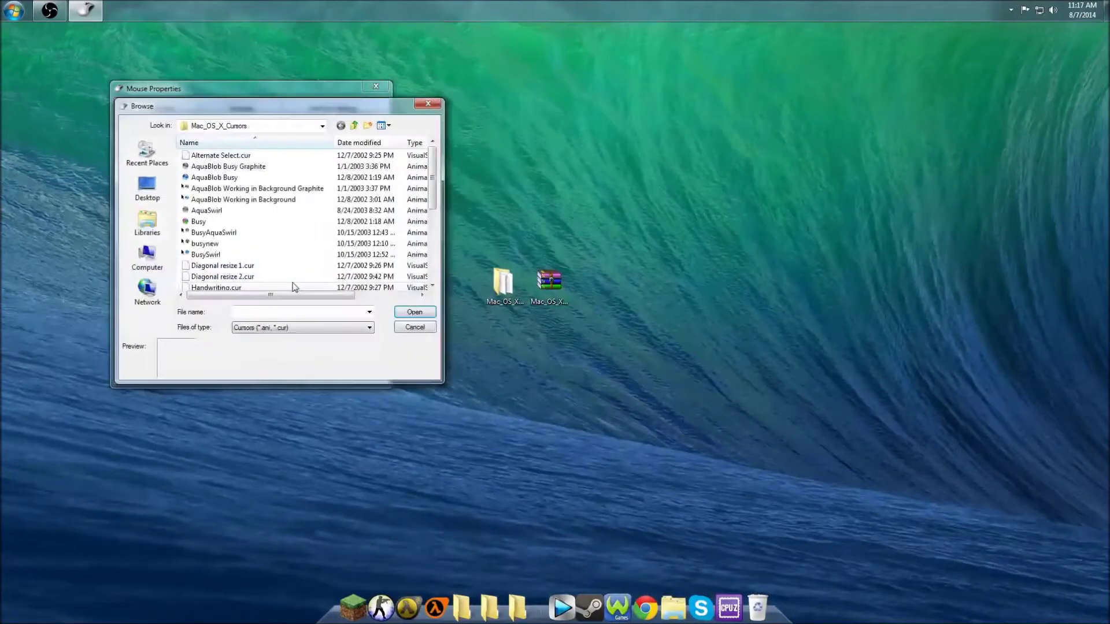
click(427, 103)
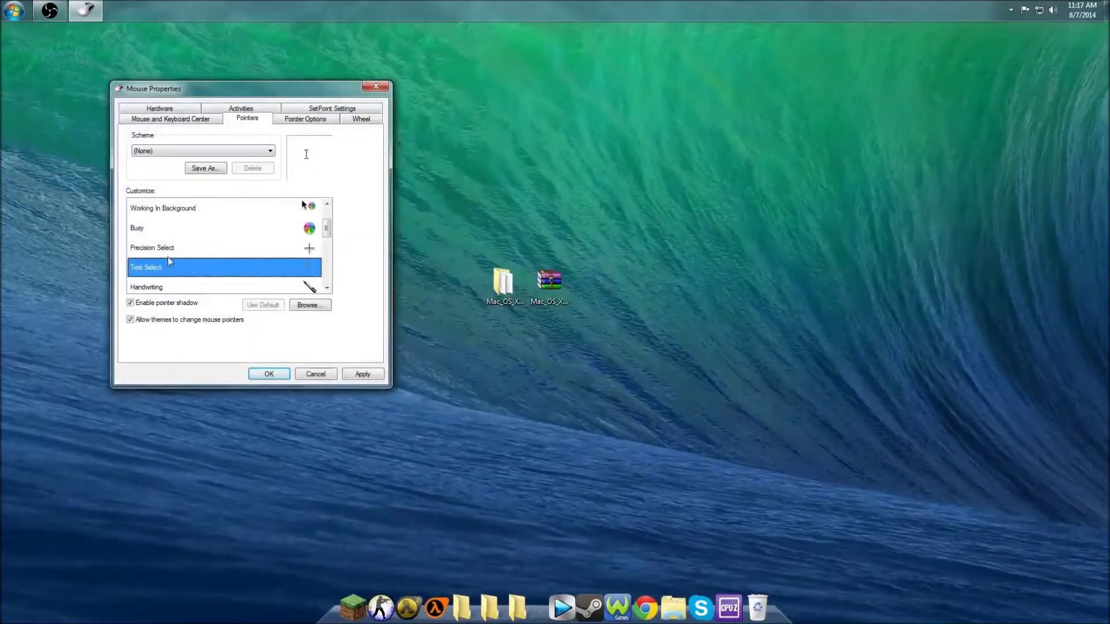
double_click(235, 273)
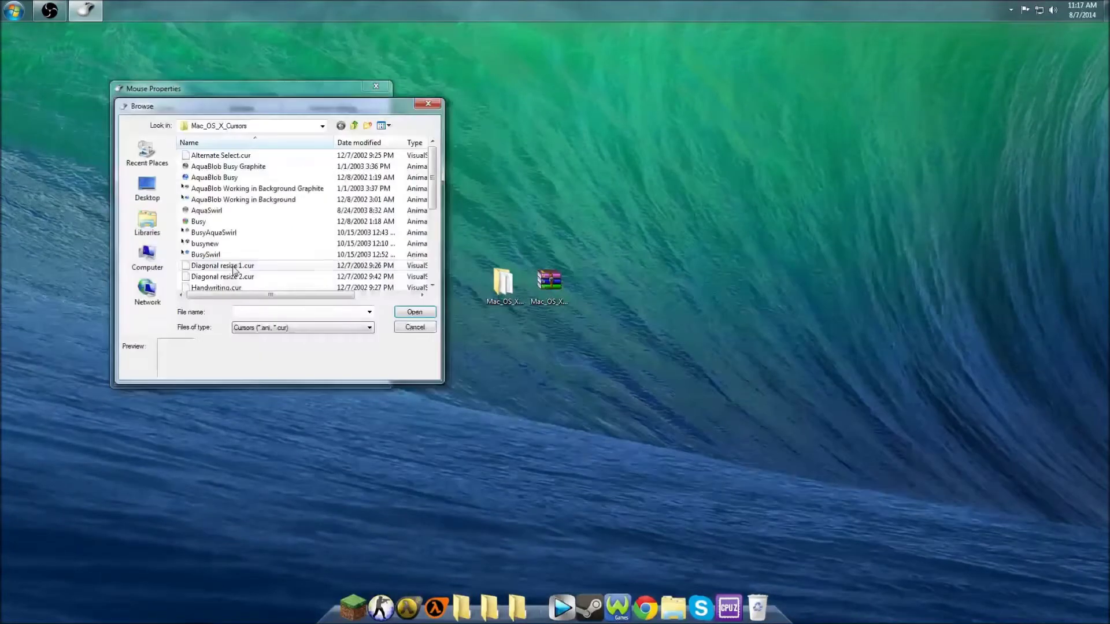
scroll(263, 252, down, 5)
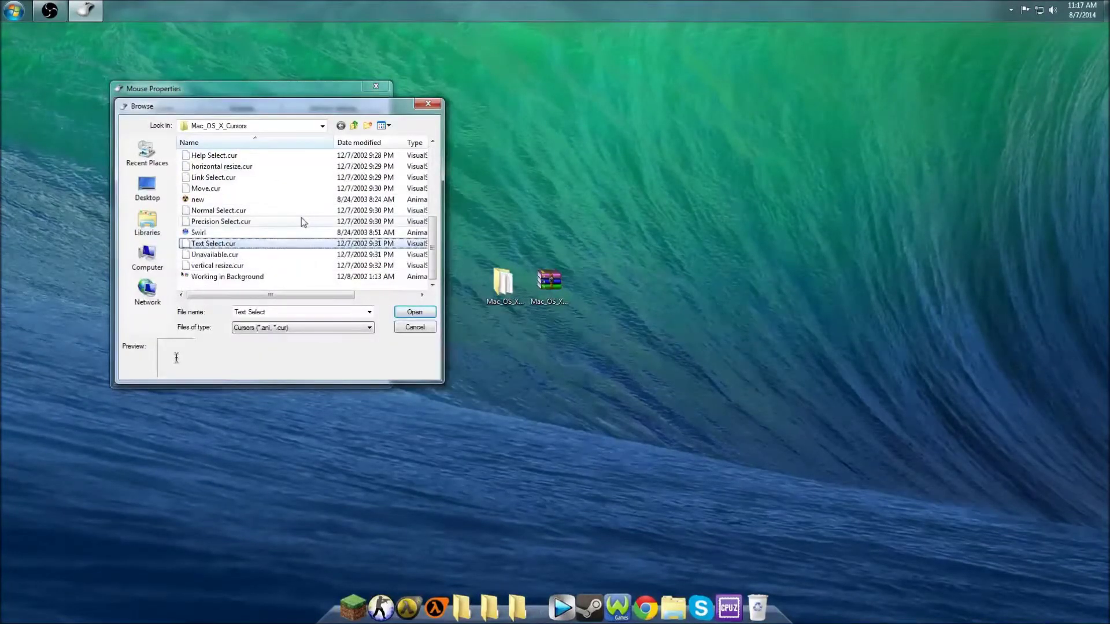
click(254, 243)
click(409, 313)
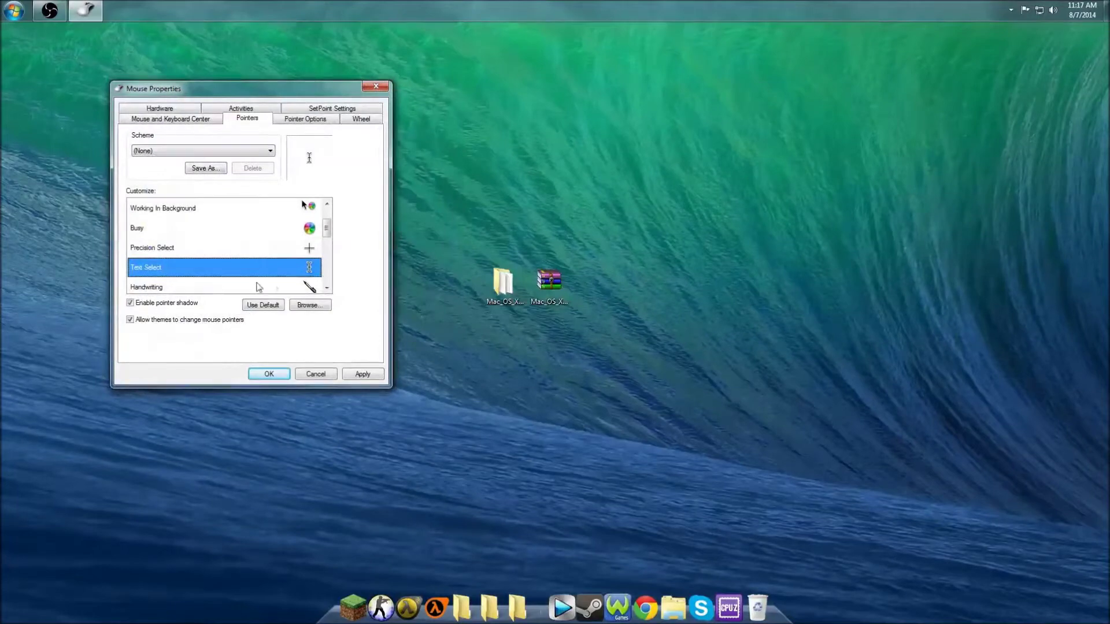
drag(331, 227, 329, 237)
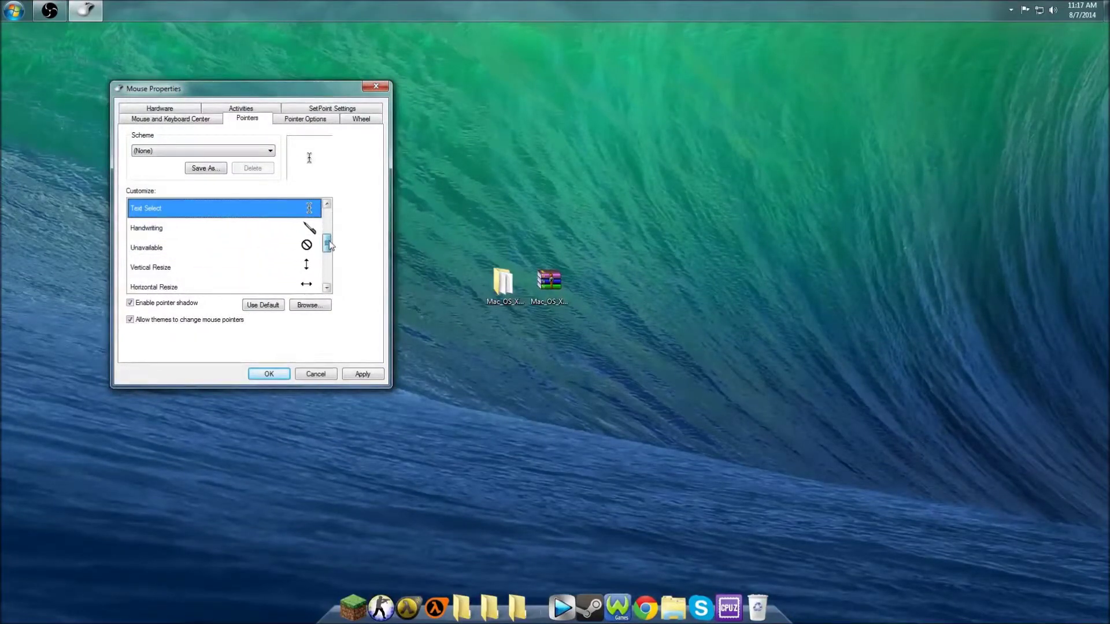
- Set Handwriting to the Mac pen cursor and Unavailable to Unavailable.cur
double_click(250, 232)
click(242, 232)
key(h)
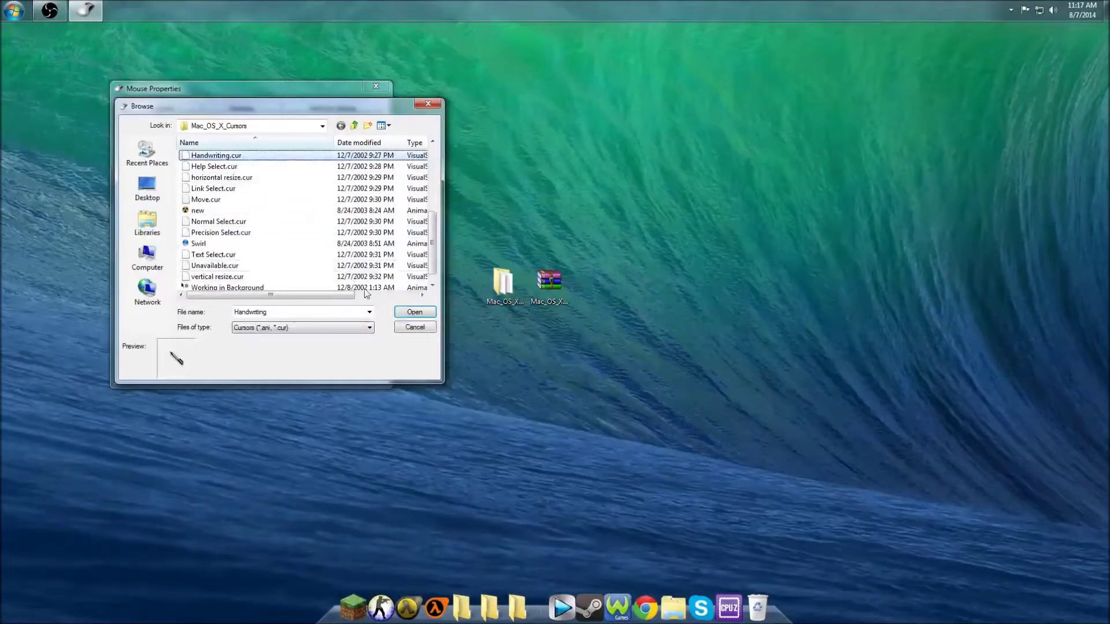
click(405, 313)
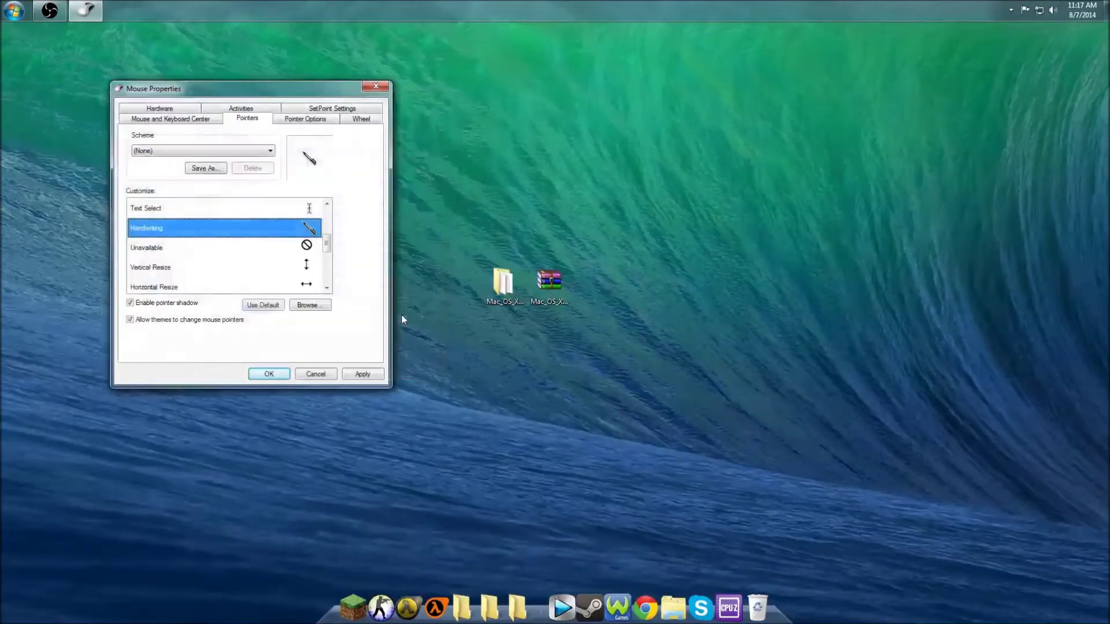
double_click(259, 258)
key(u)
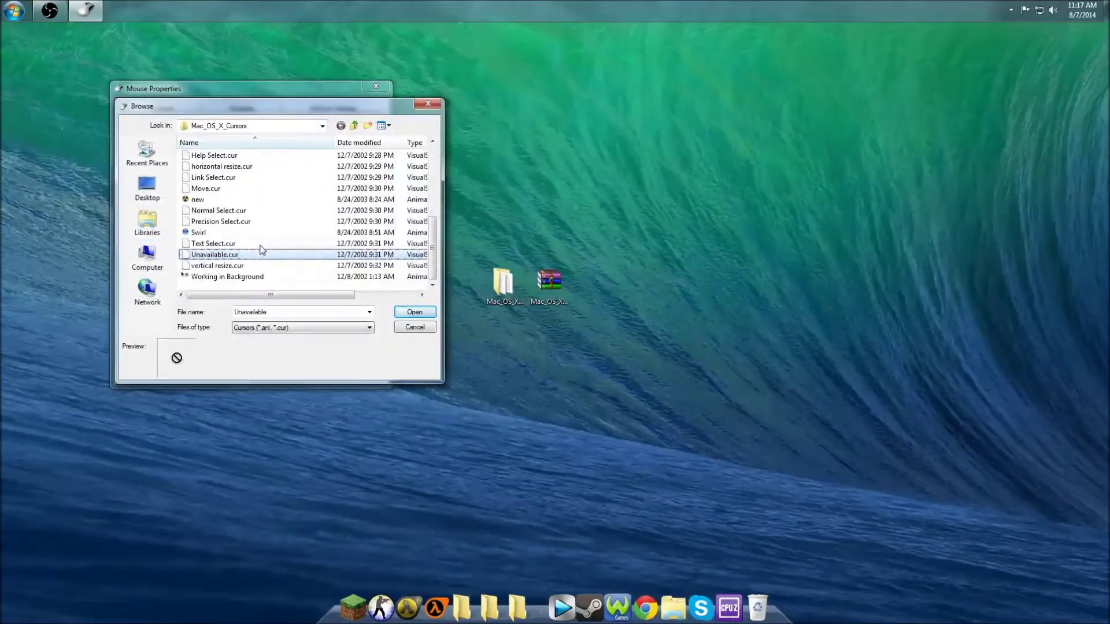
click(408, 312)
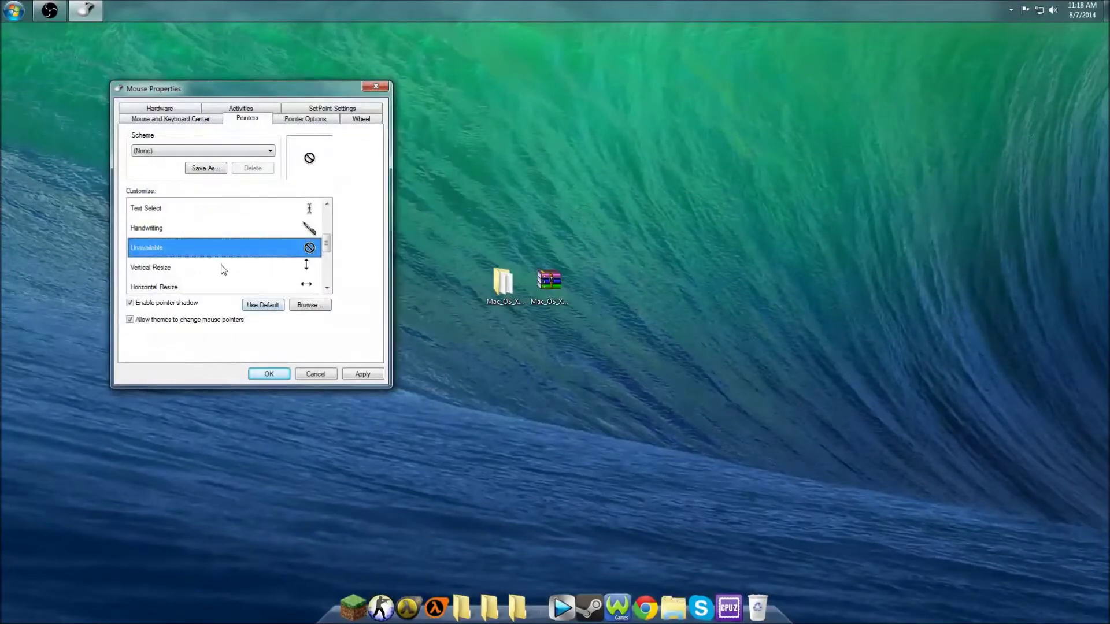
- Assign the Mac vertical resize and horizontal resize cursor files to their pointers
double_click(223, 269)
key(v)
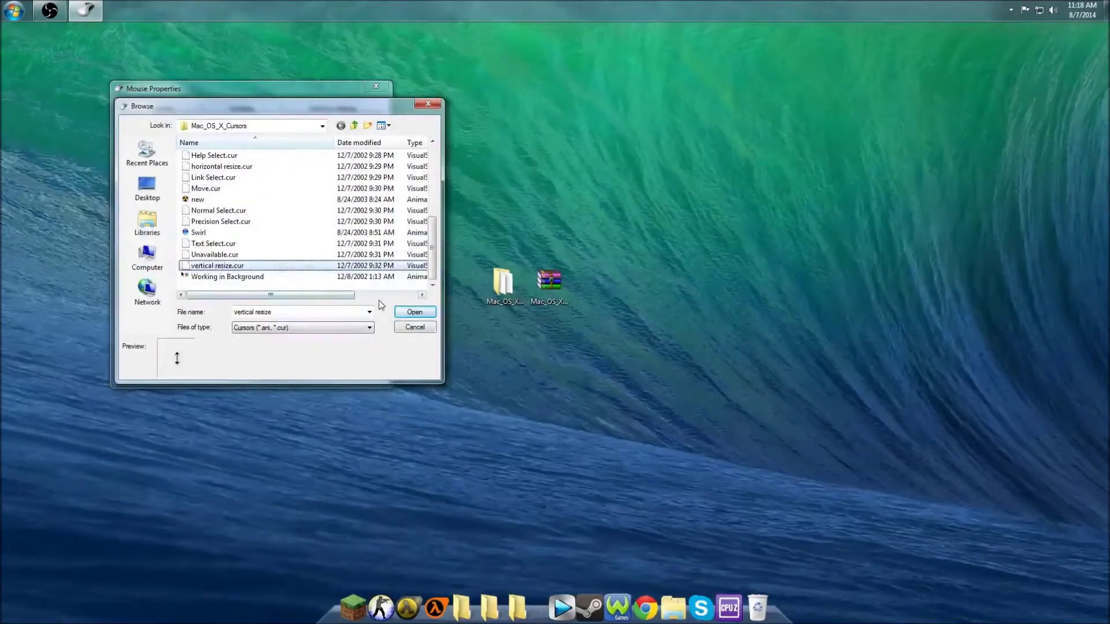
click(402, 308)
click(203, 288)
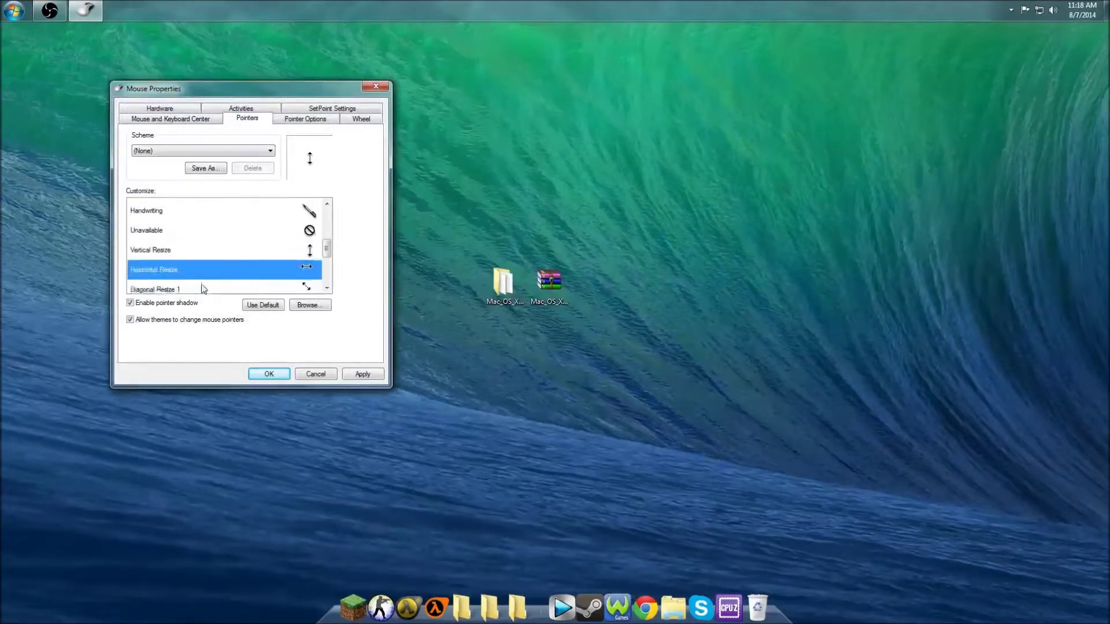
click(310, 305)
key(h)
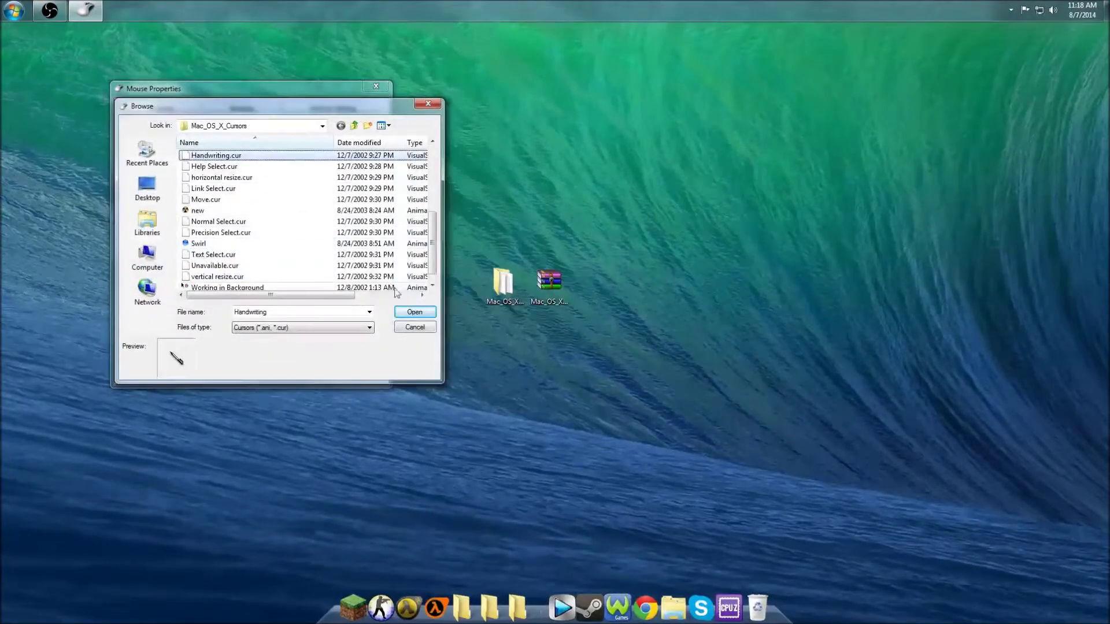
click(231, 176)
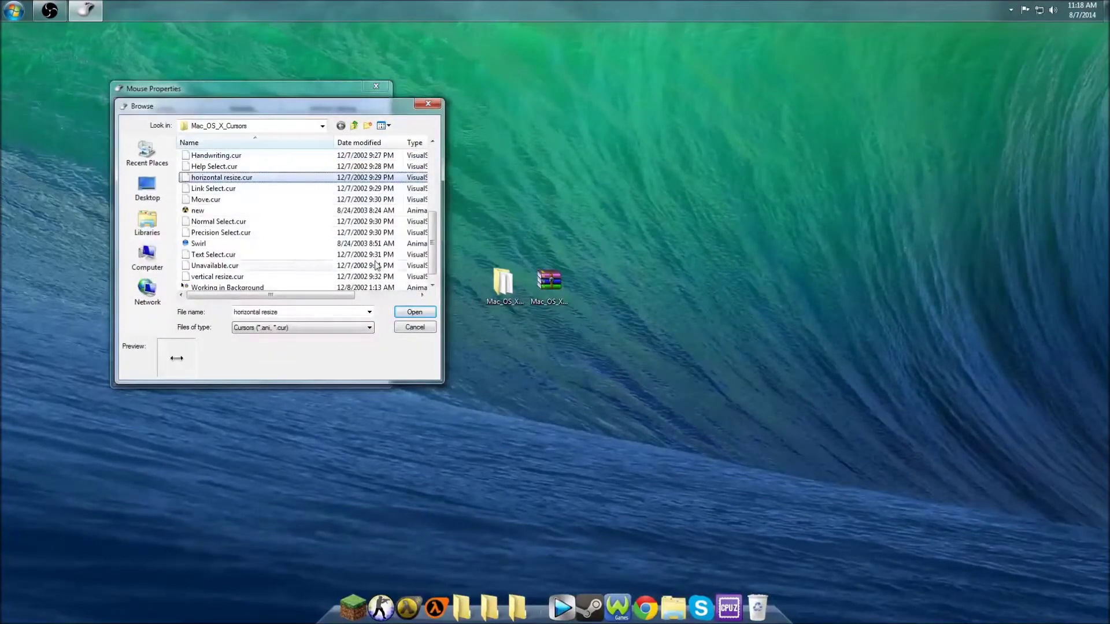
click(431, 313)
- Assign the Mac Diagonal resize 1 and Diagonal resize 2 cursors to their pointers
click(191, 288)
click(310, 304)
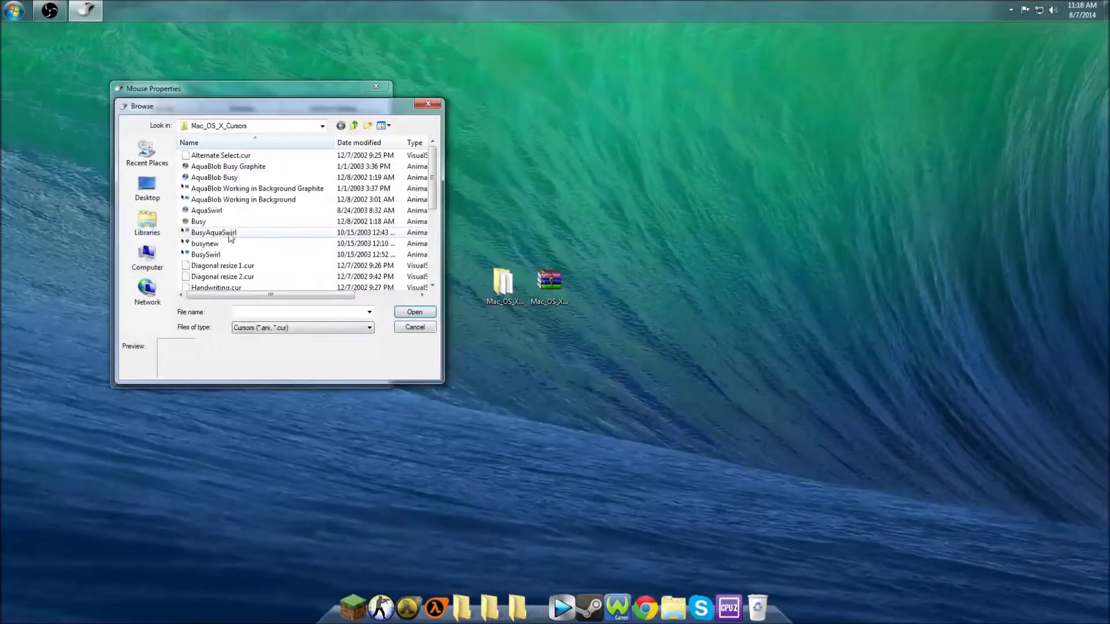
click(229, 234)
click(247, 266)
click(250, 274)
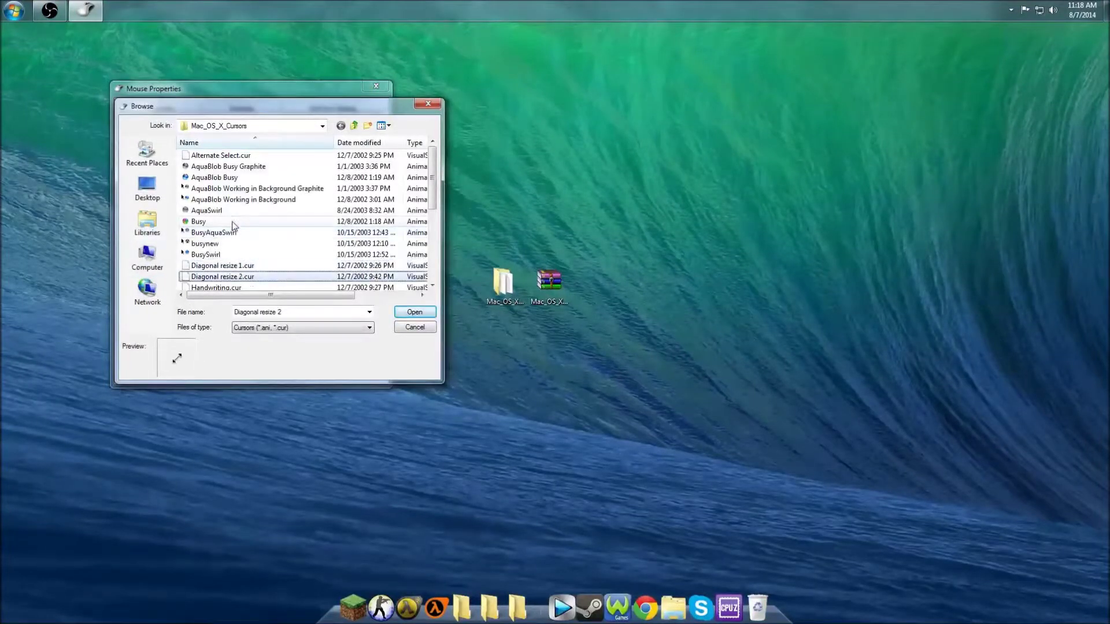
double_click(249, 272)
double_click(199, 283)
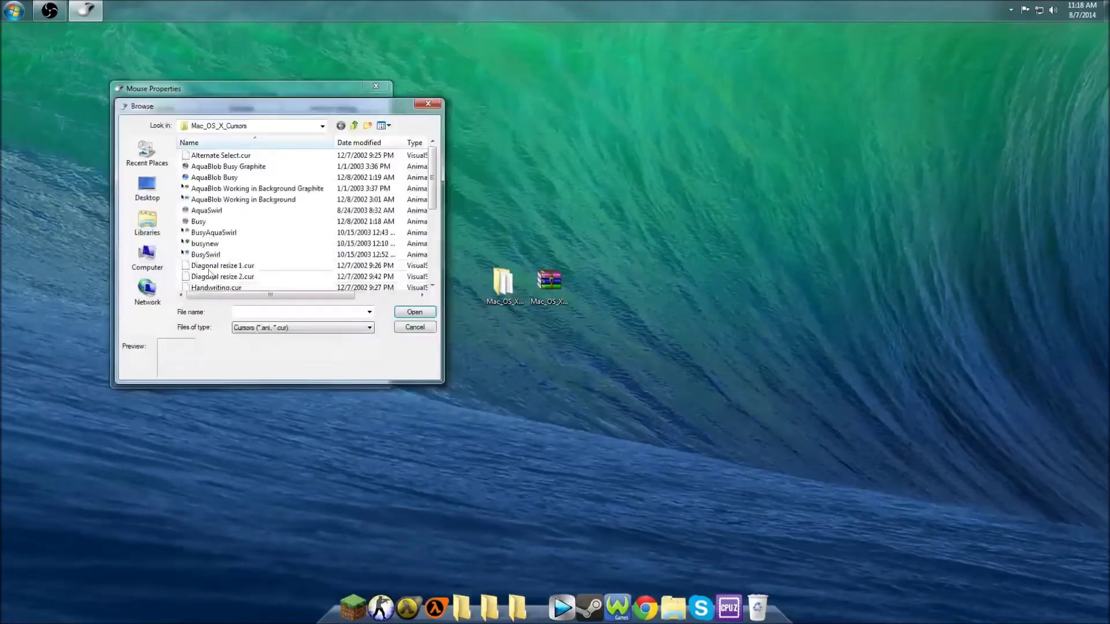
click(206, 243)
click(223, 276)
click(414, 312)
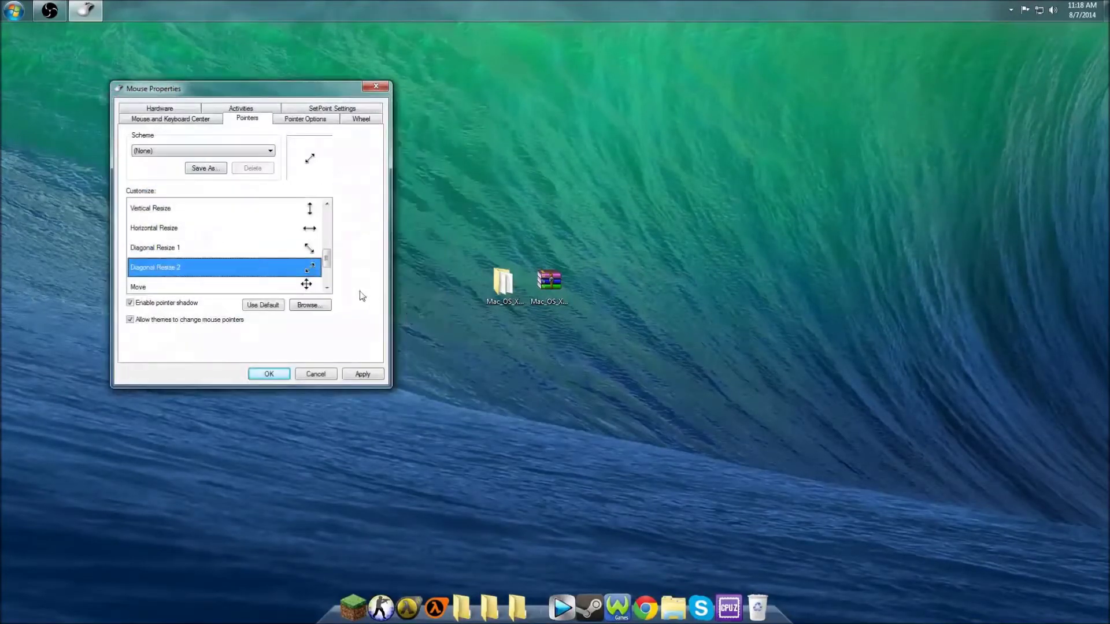
- Set Move to Move.cur and Alternate Select to the Mac Alternate Select cursor
scroll(254, 255, down, 1)
double_click(197, 231)
click(287, 244)
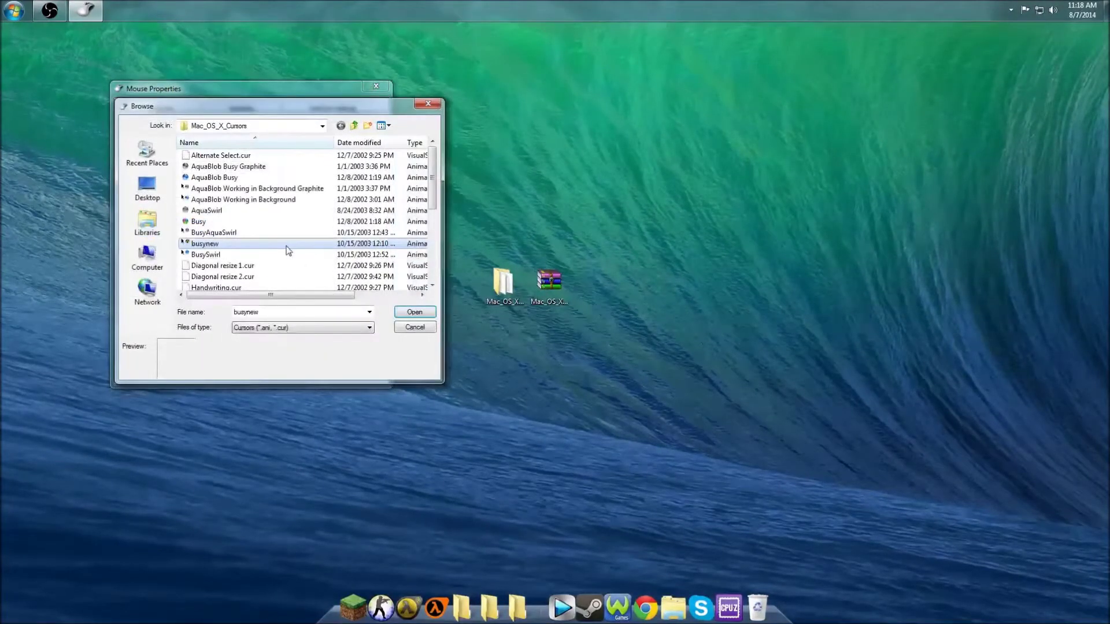
scroll(287, 250, down, 5)
click(206, 190)
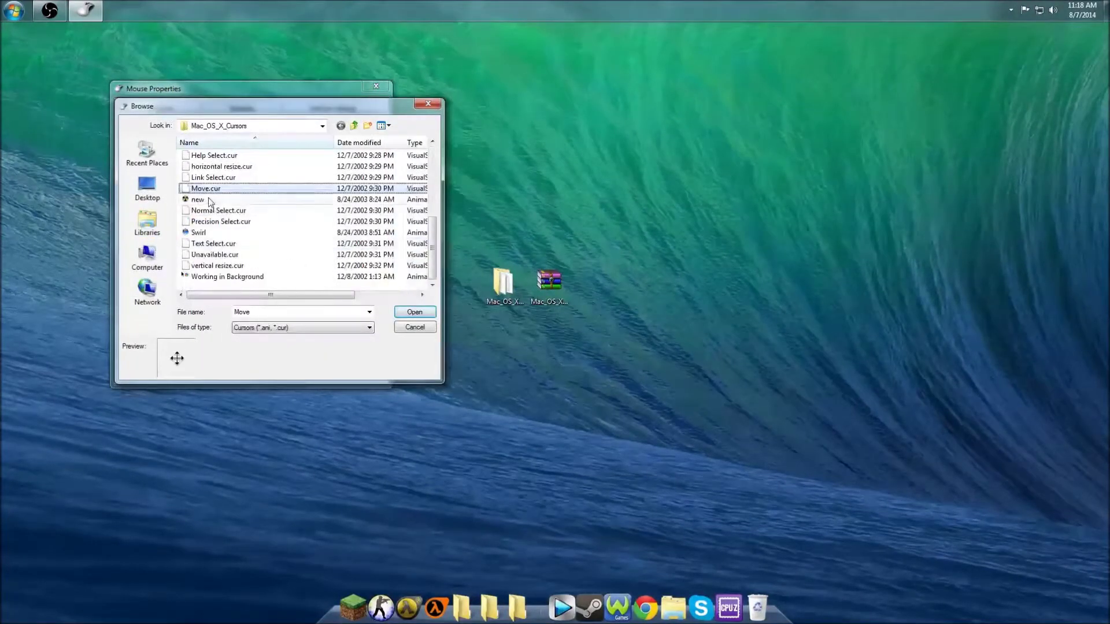
click(420, 312)
double_click(171, 244)
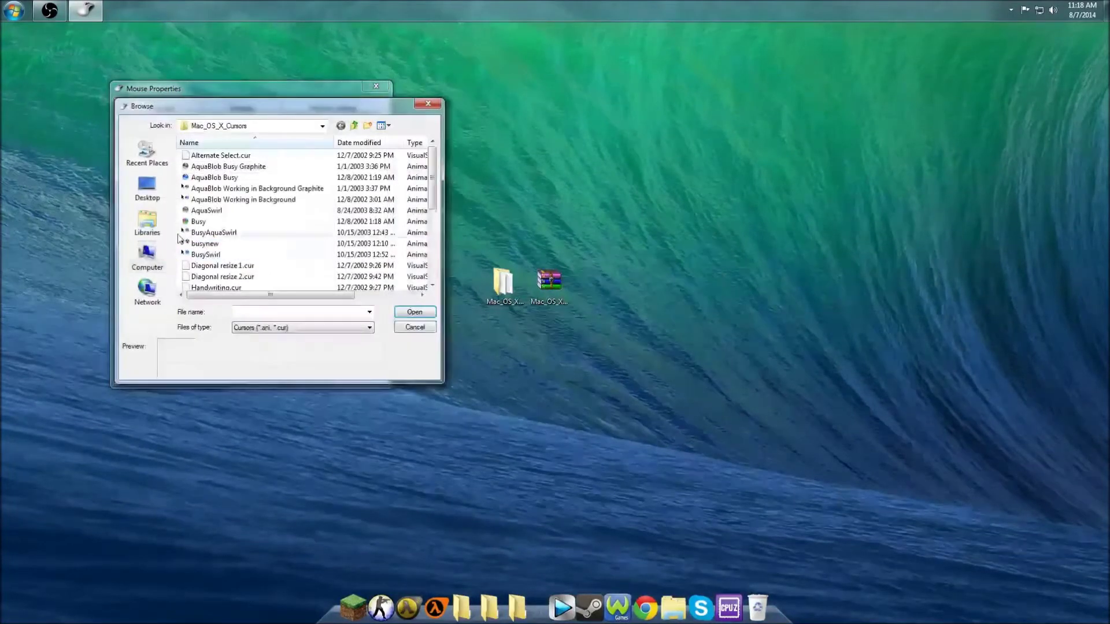
click(219, 155)
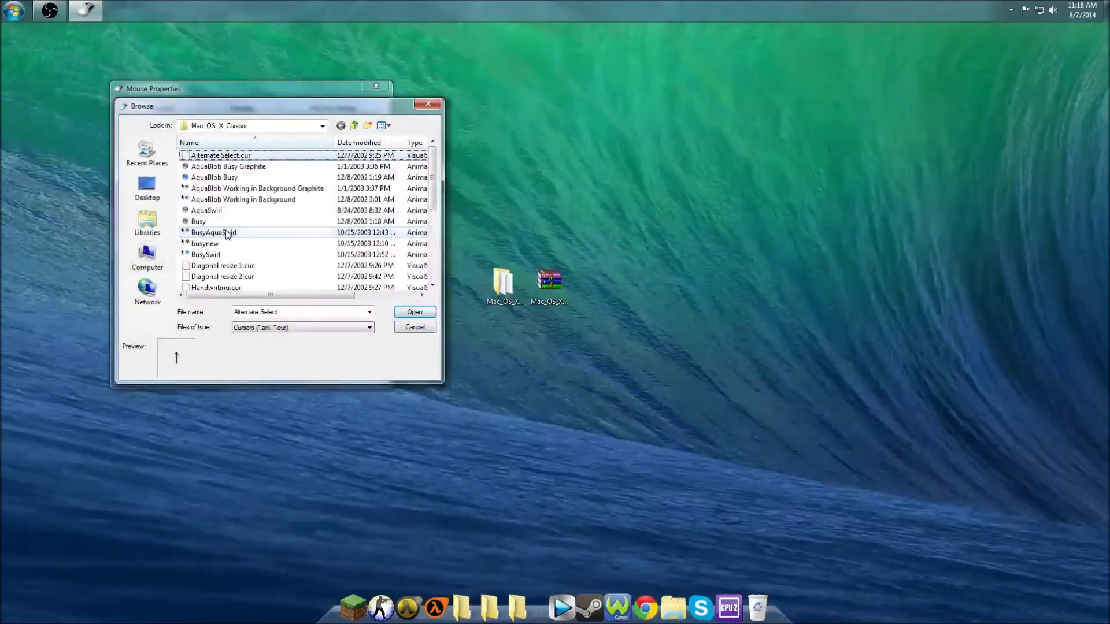
click(414, 312)
- Set Link Select to Link Select.cur and bring up the Save Scheme dialog
double_click(182, 265)
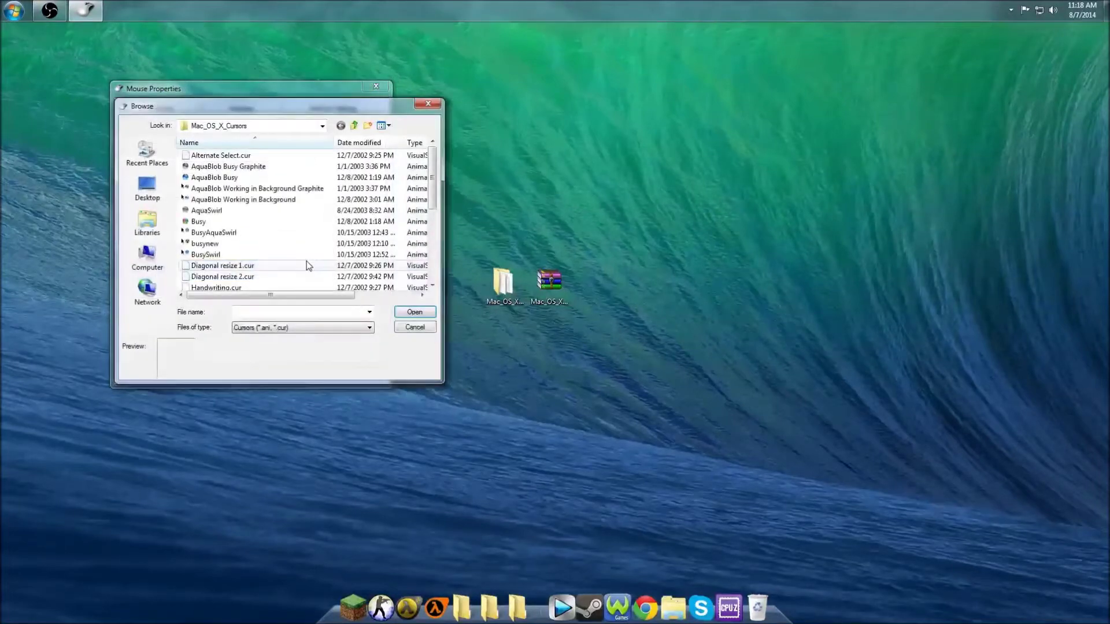
key(l)
click(414, 312)
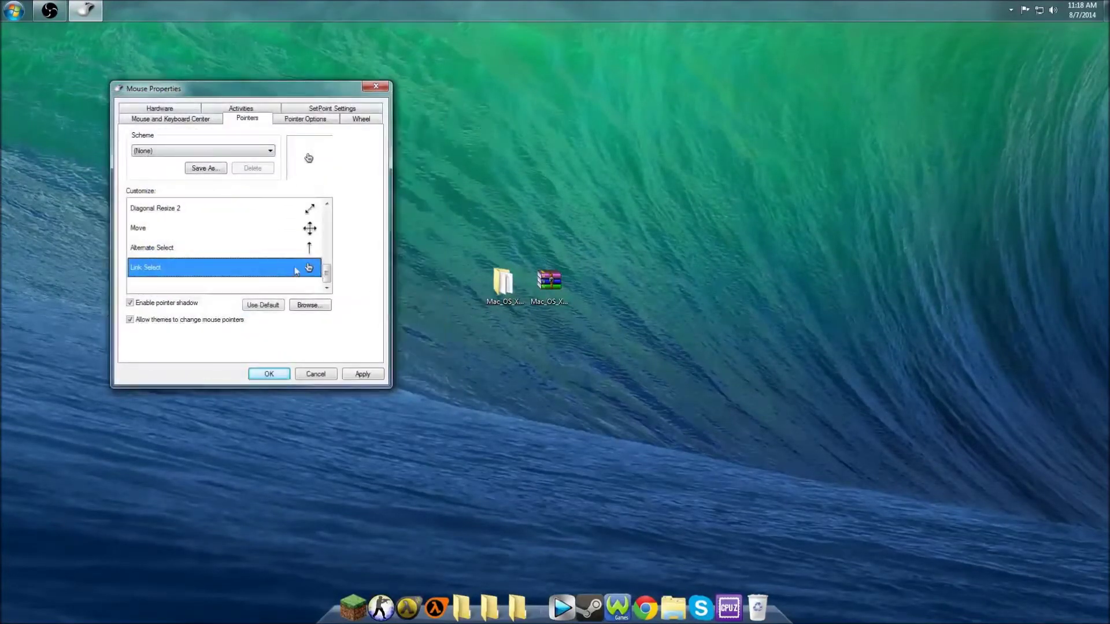
scroll(217, 231, up, 4)
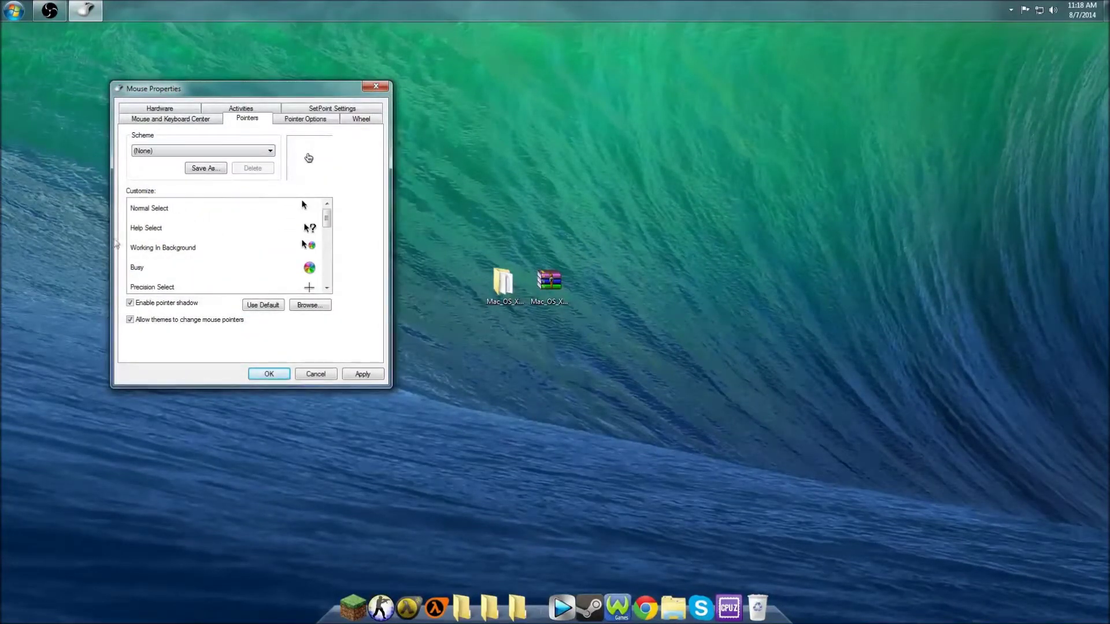
click(206, 169)
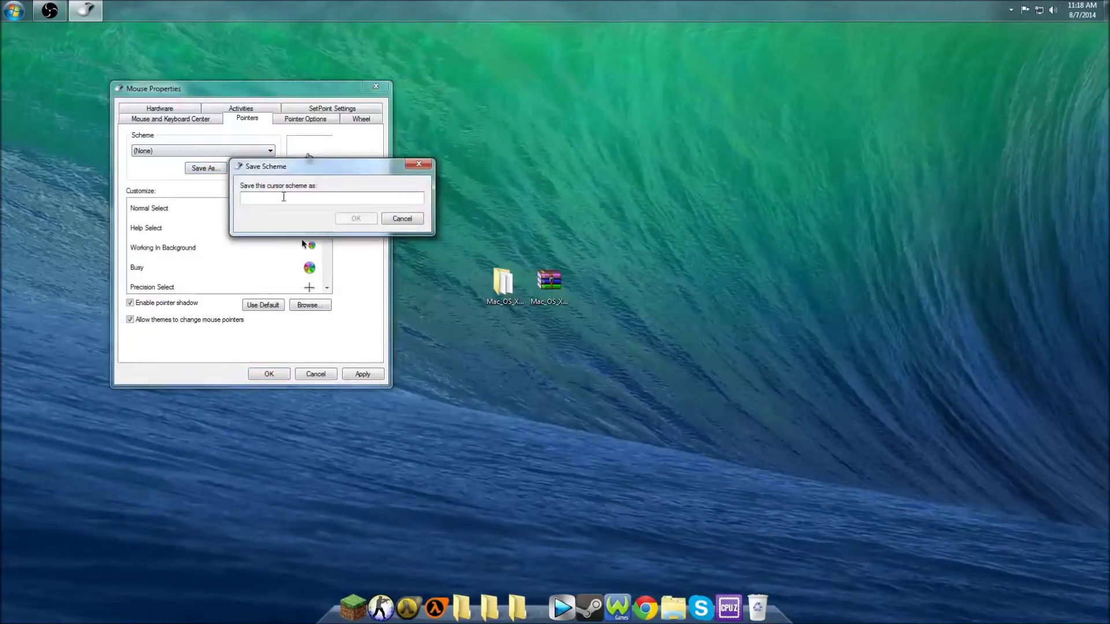
- Save the cursors as scheme 'Mac OS X Cursor', apply it, and close Mouse Properties
text(Mac OS)
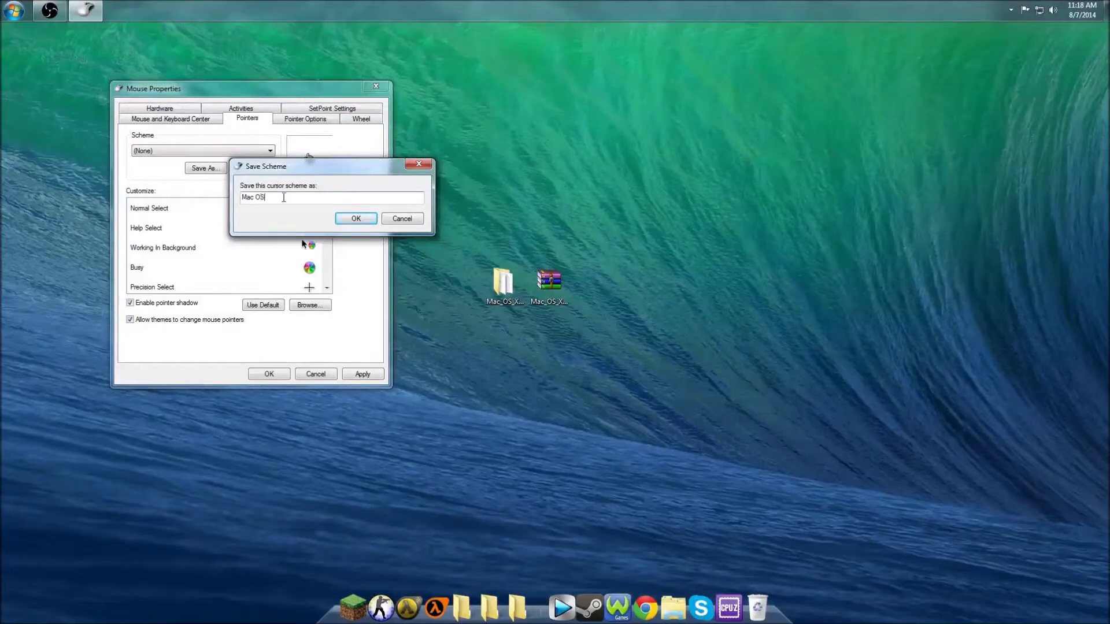
text( X Cursor)
click(356, 221)
click(148, 151)
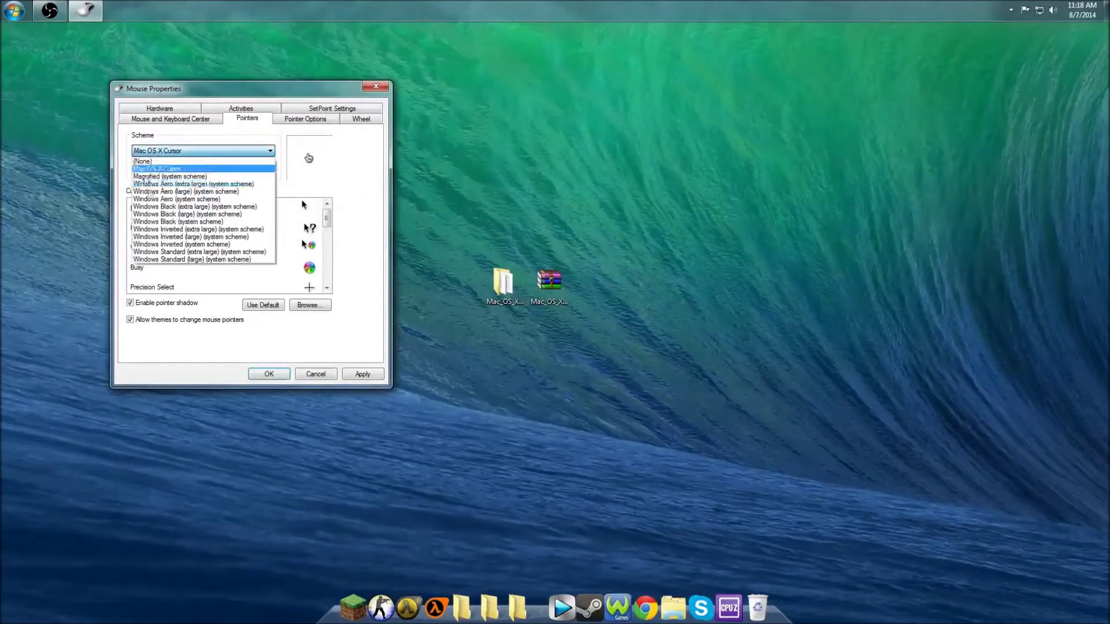
click(170, 164)
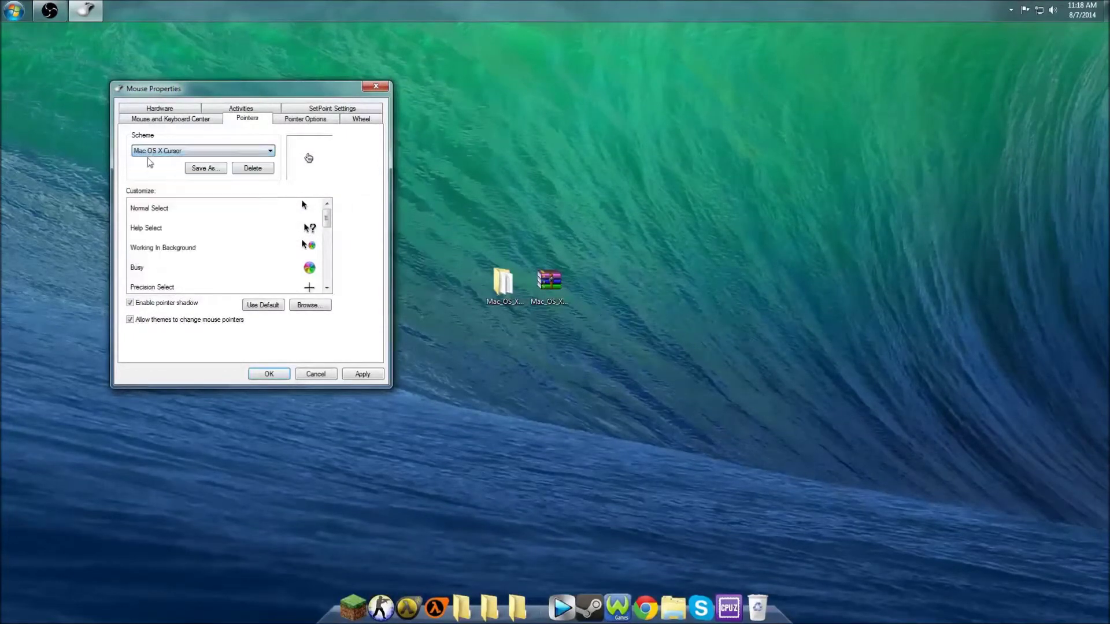
click(361, 373)
click(271, 373)
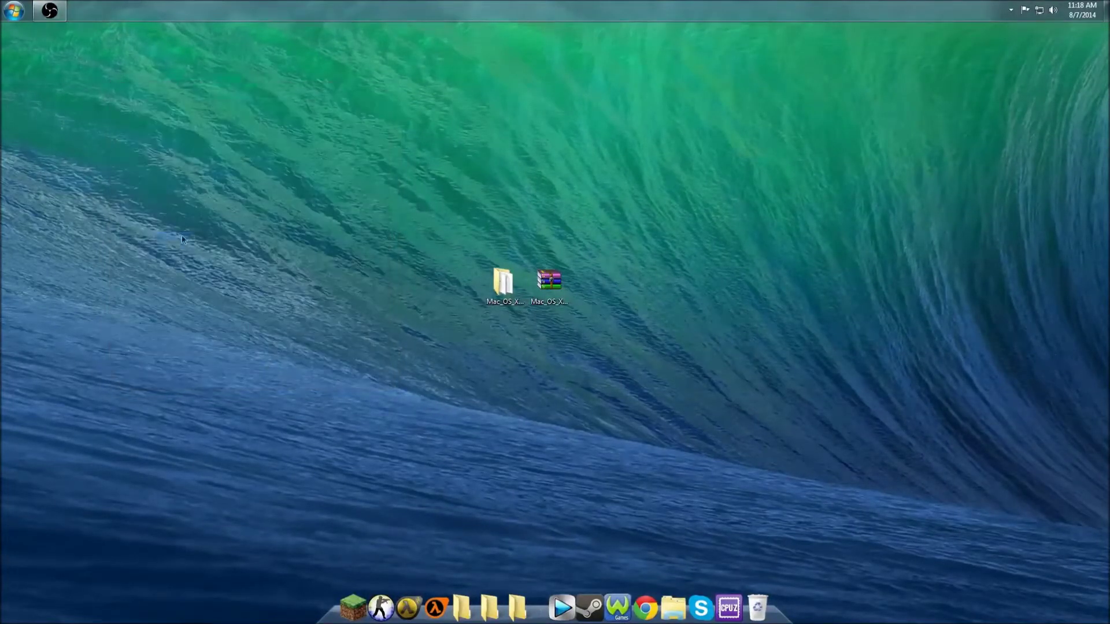
drag(471, 248, 317, 184)
- Turn on taskbar auto-hide, then select and deselect the two desktop icons
right_click(349, 6)
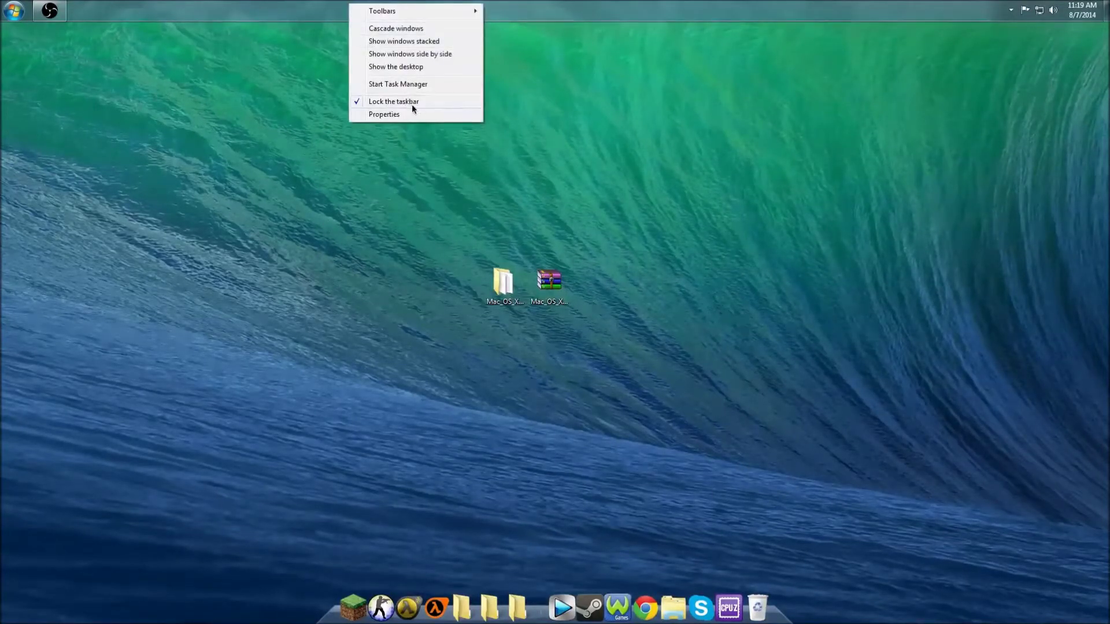
click(412, 104)
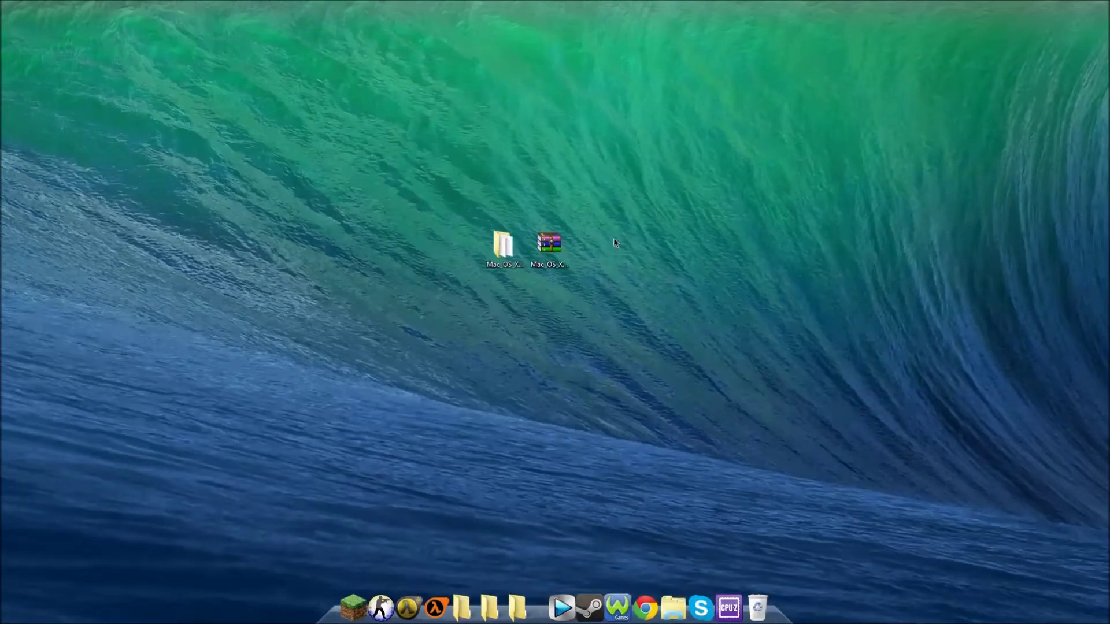
drag(156, 81, 821, 358)
click(736, 430)
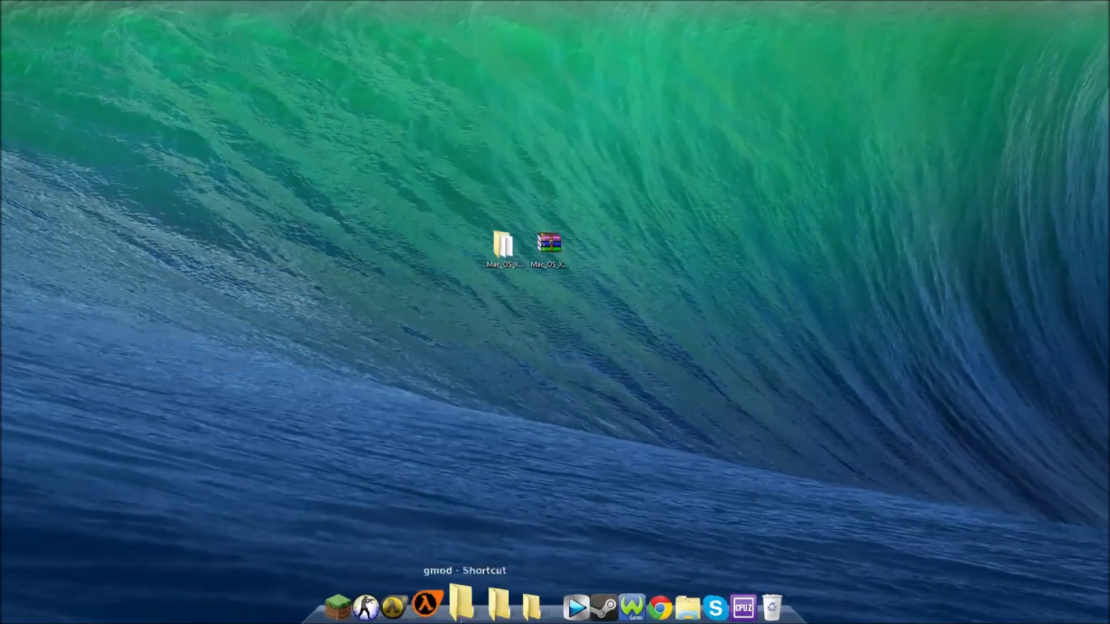